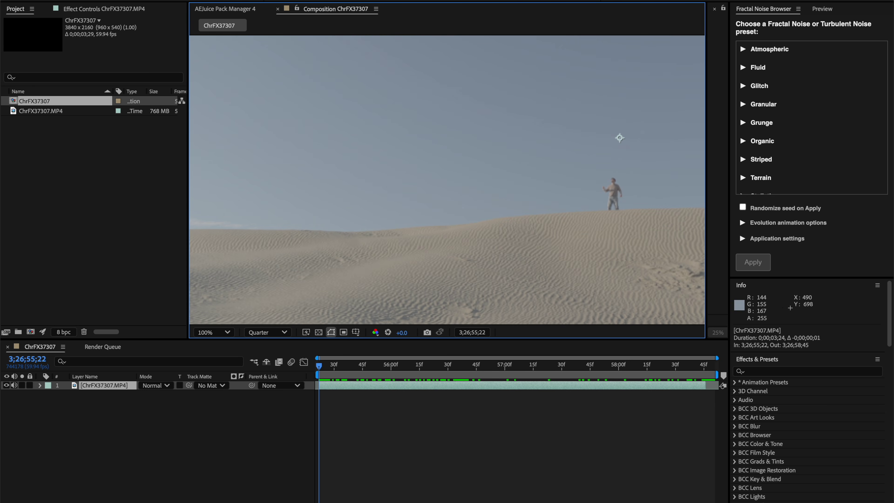
# Step: Apply the Mocha AE effect to the ChrFX37307.MP4 layer and launch Mocha at full resolution
pyautogui.click(97, 386)
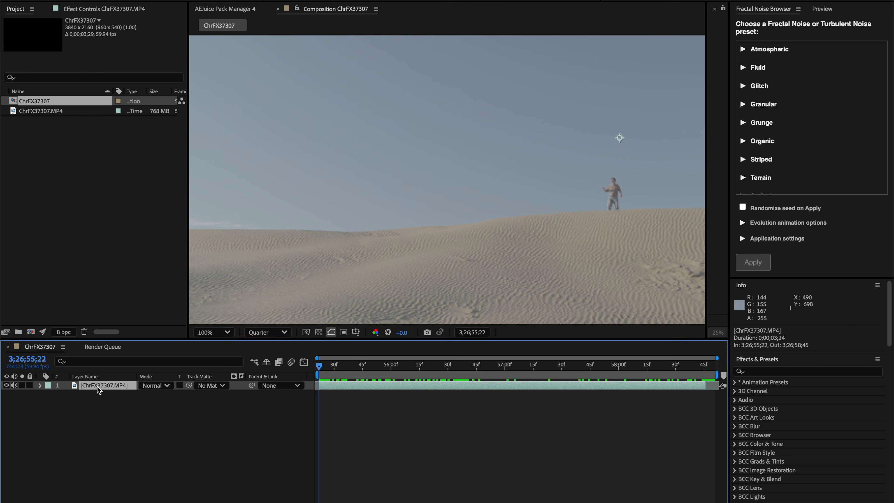
pyautogui.hotkey('ctrl', 'space')
pyautogui.write('mocha')
pyautogui.press('Return')
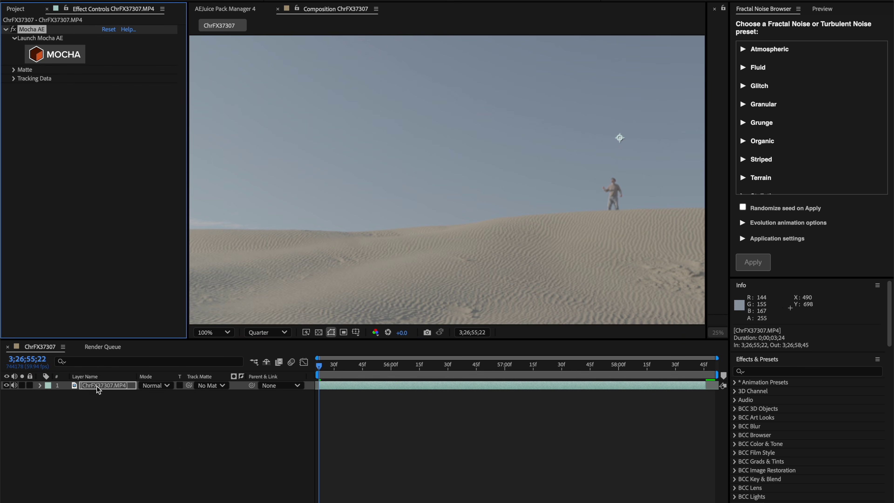
pyautogui.click(56, 55)
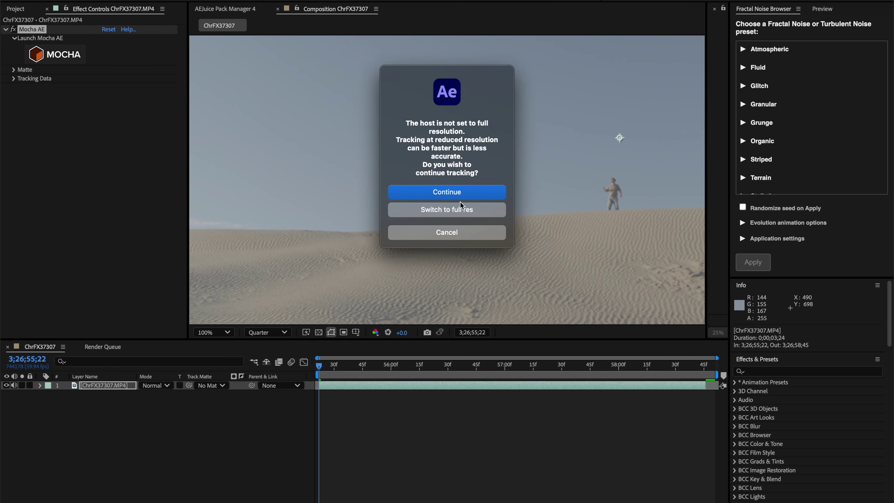
pyautogui.click(459, 215)
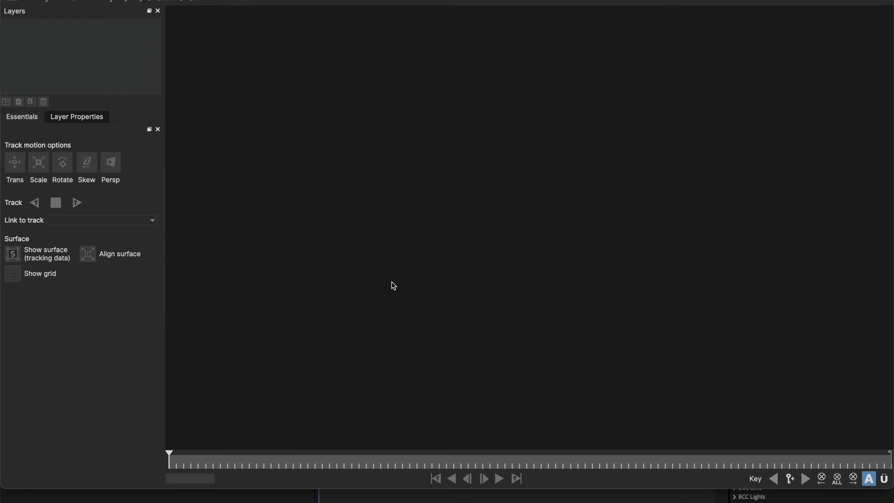
# Step: Draw a small elliptical tracking shape around the dark patch of sand just below the dune ridge on the first frame
pyautogui.press('space')
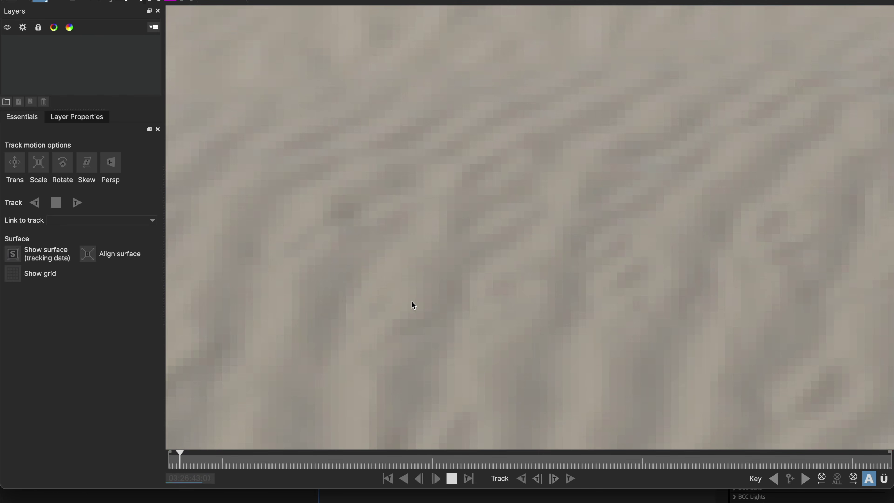
pyautogui.press('space')
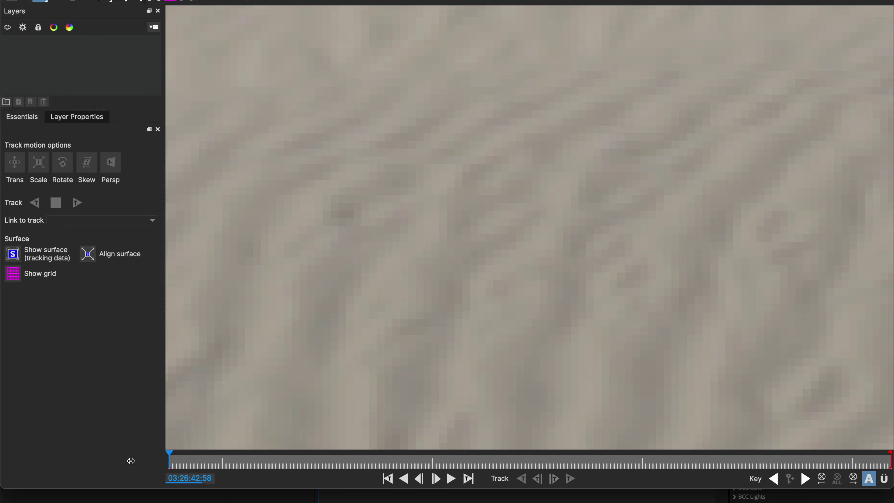
pyautogui.scroll(-10, 673, 242)
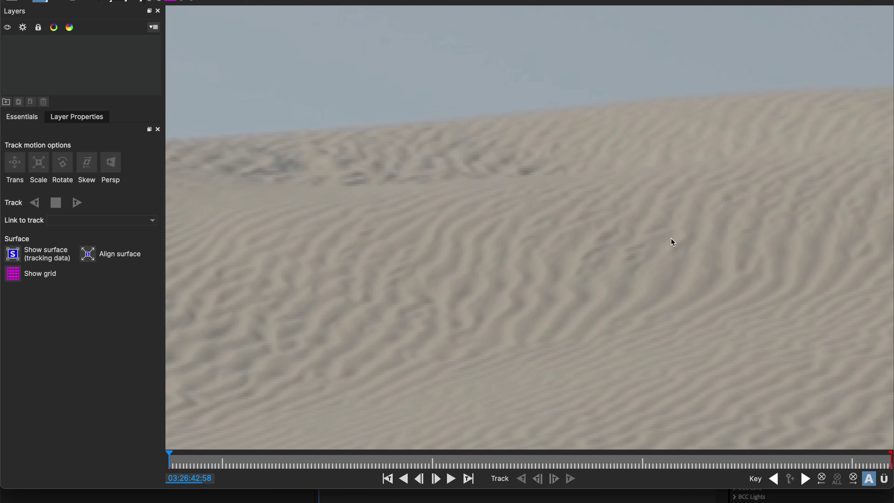
pyautogui.scroll(10, 673, 242)
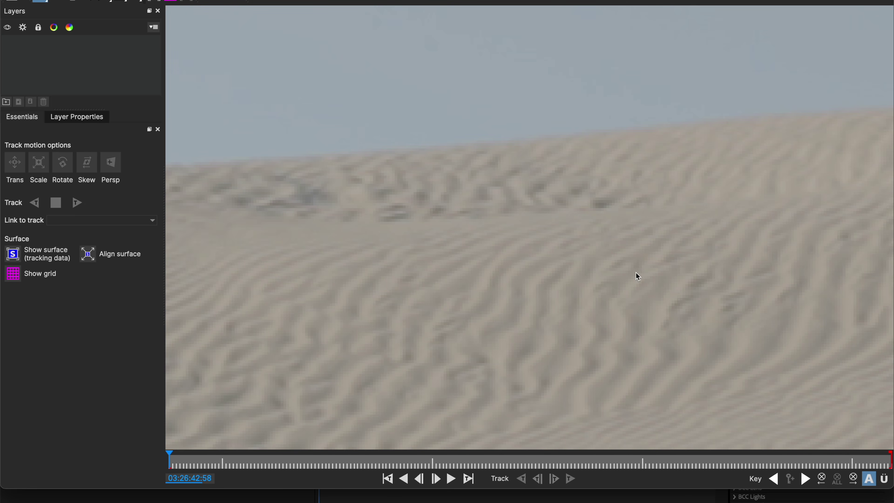
pyautogui.scroll(-1, 173, 52)
pyautogui.click(137, 1)
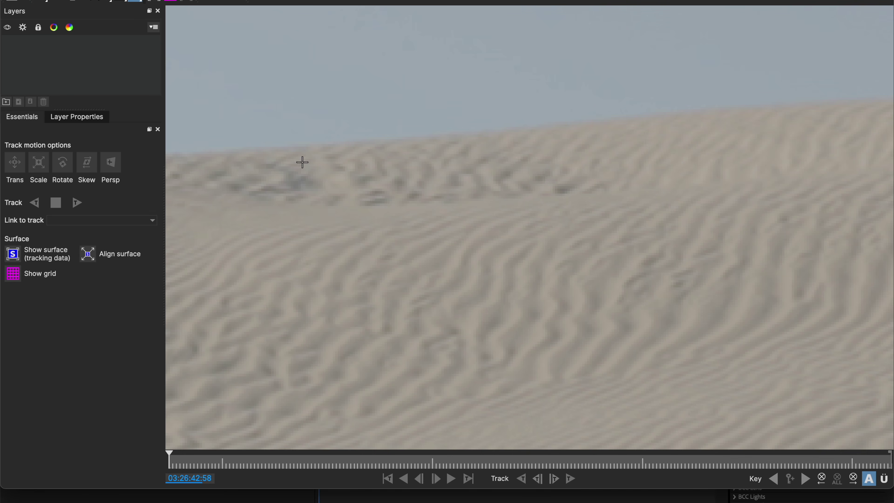
pyautogui.moveTo(279, 171); pyautogui.dragTo(336, 205)
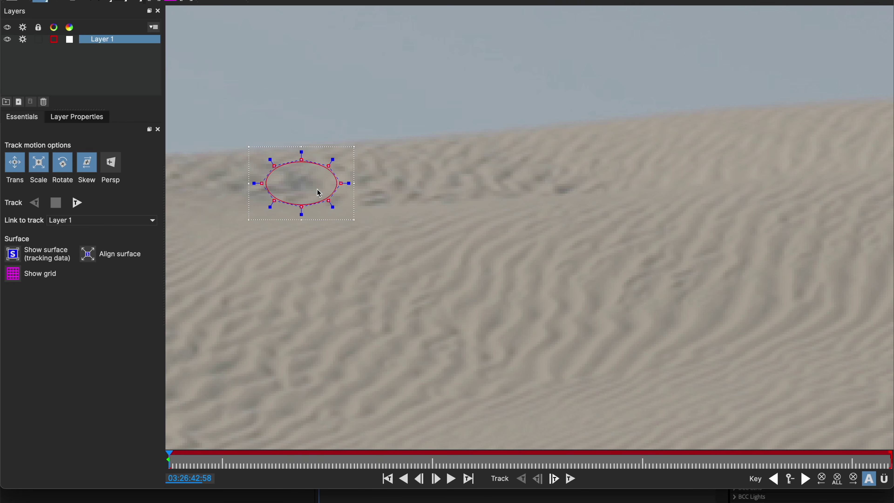
# Step: Track Layer 1 forward through the clip with translation, scale, rotation and skew
pyautogui.scroll(-3, 318, 193)
pyautogui.scroll(1, 343, 178)
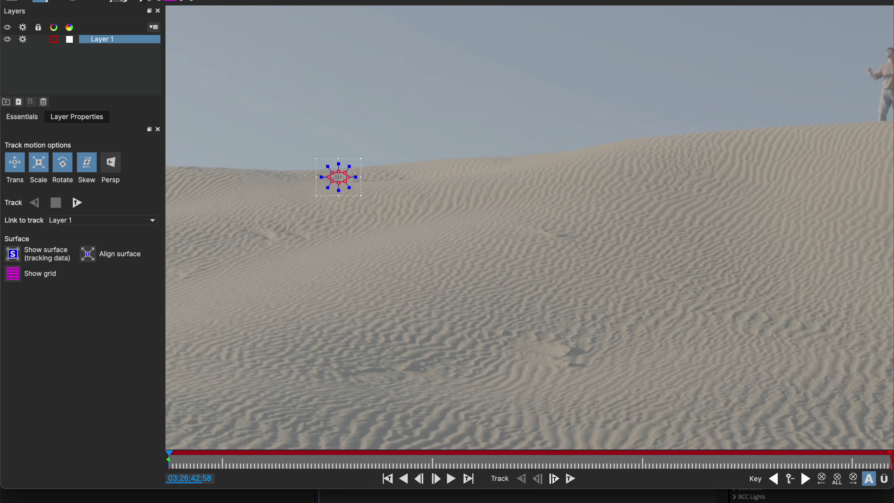
pyautogui.click(77, 202)
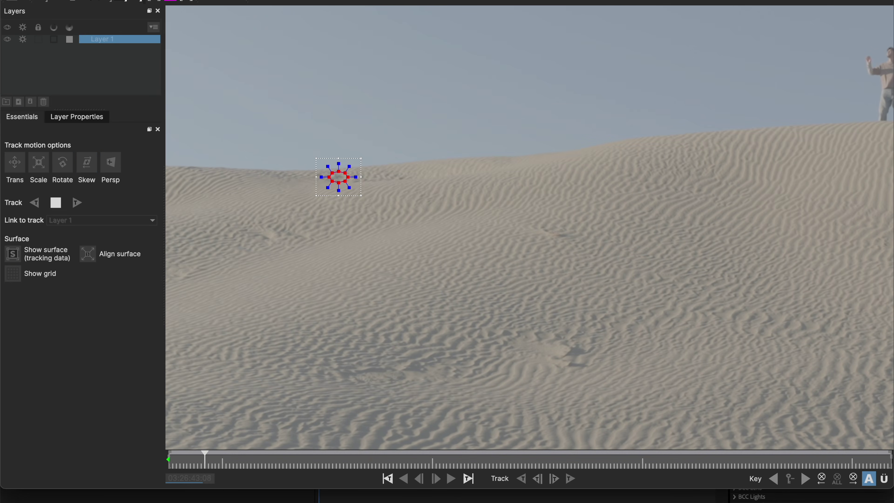
pyautogui.scroll(-2, 417, 180)
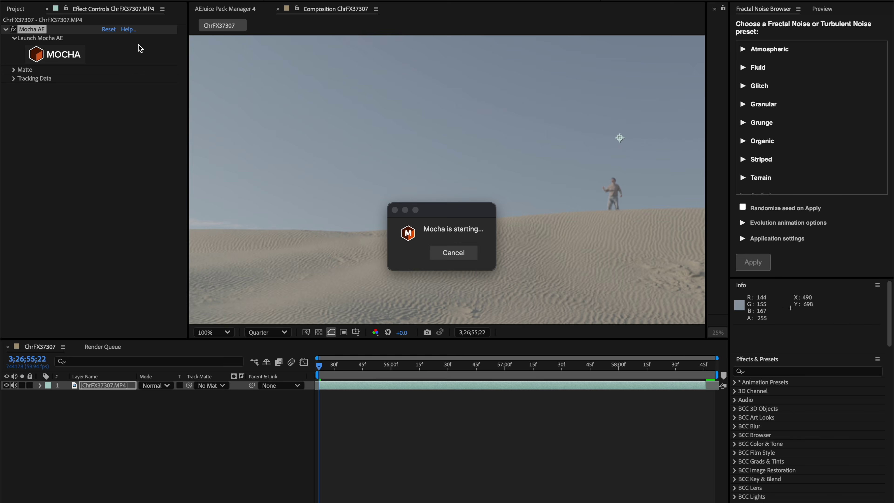
# Step: Create a null object and place it below the footage layer in the ChrFX37307 composition
pyautogui.rightClick(57, 392)
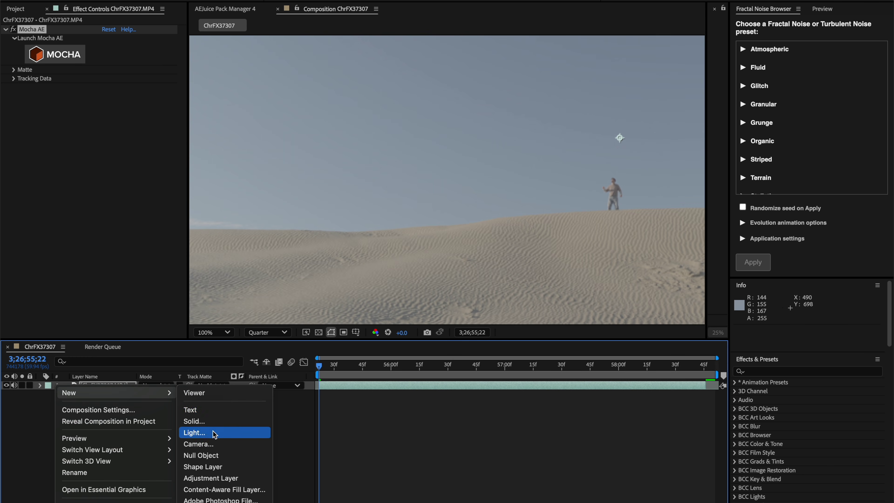
pyautogui.click(201, 455)
pyautogui.moveTo(90, 395); pyautogui.dragTo(94, 387)
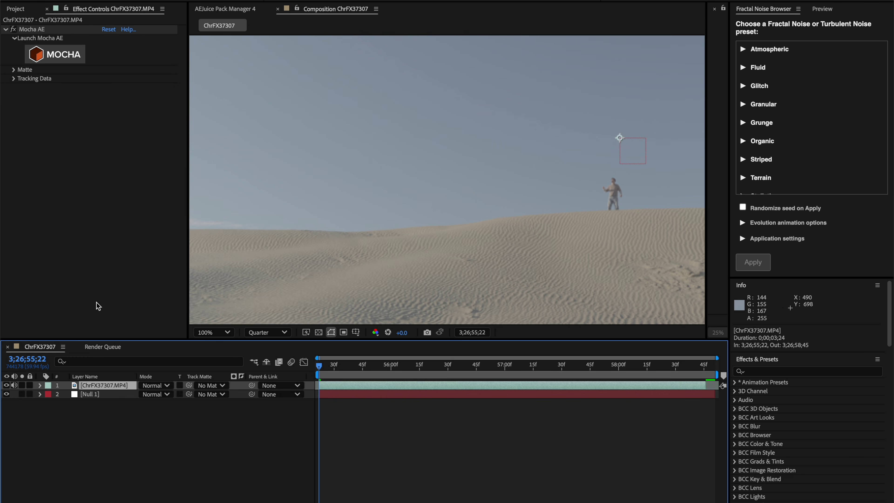
# Step: Create track data from the Mocha track, export it to the null layer as Transform, and preview the motion
pyautogui.click(17, 79)
pyautogui.click(134, 87)
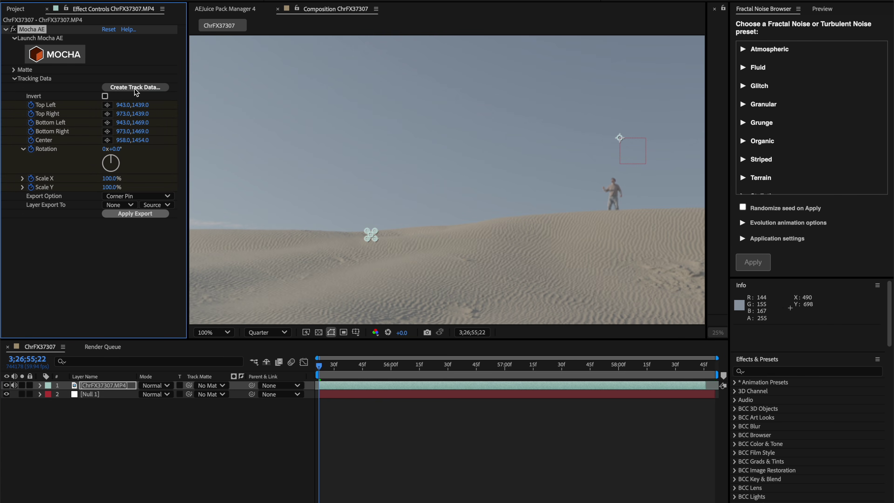
pyautogui.click(126, 197)
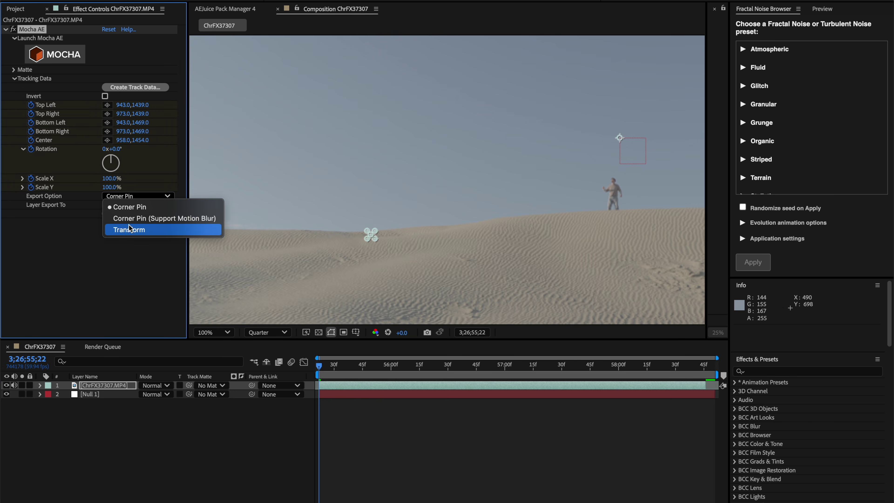
pyautogui.click(128, 230)
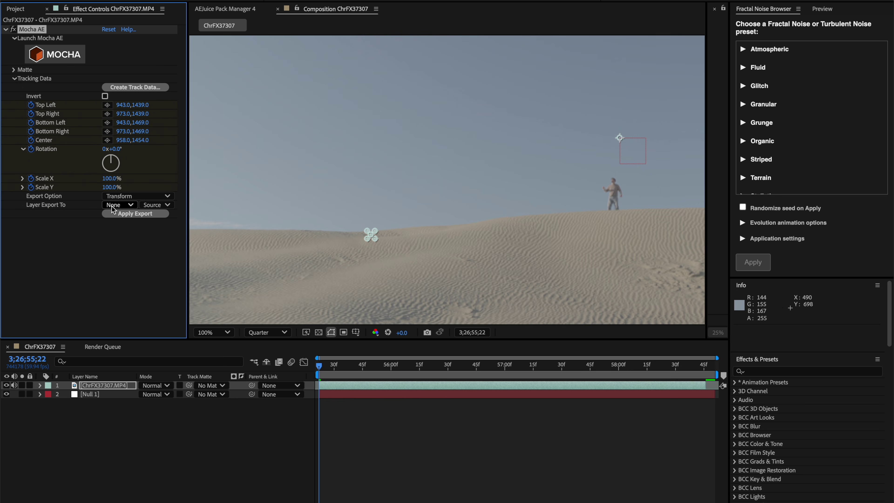
pyautogui.click(119, 204)
pyautogui.click(155, 246)
pyautogui.click(137, 214)
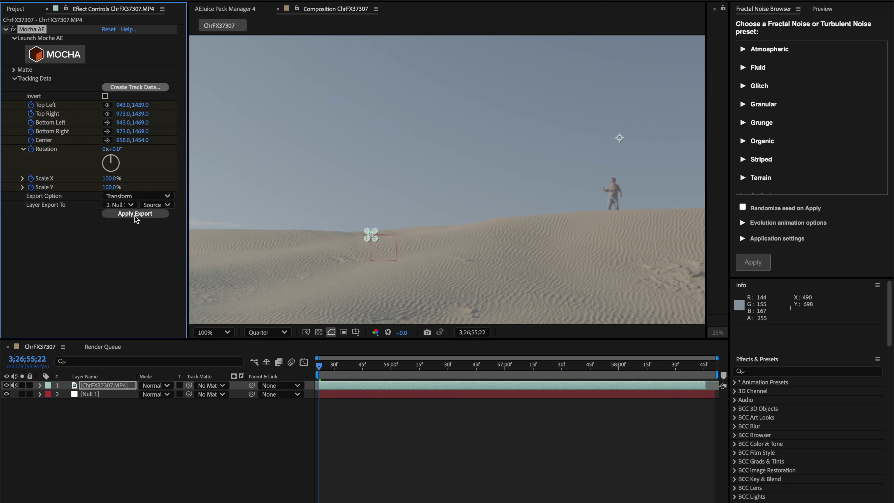
pyautogui.press('space')
pyautogui.press('space')
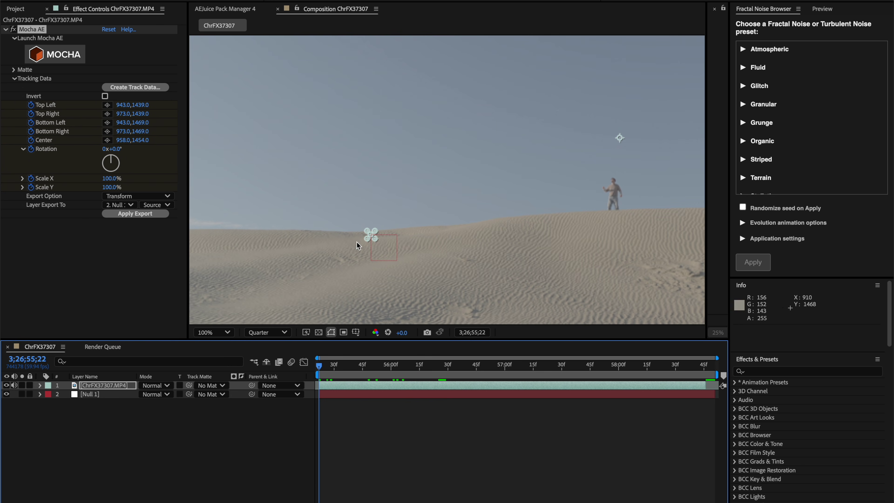
# Step: Delete the Scale and Rotation keyframes from Null 1, keeping only its Position tracking, and play back the result
pyautogui.click(94, 395)
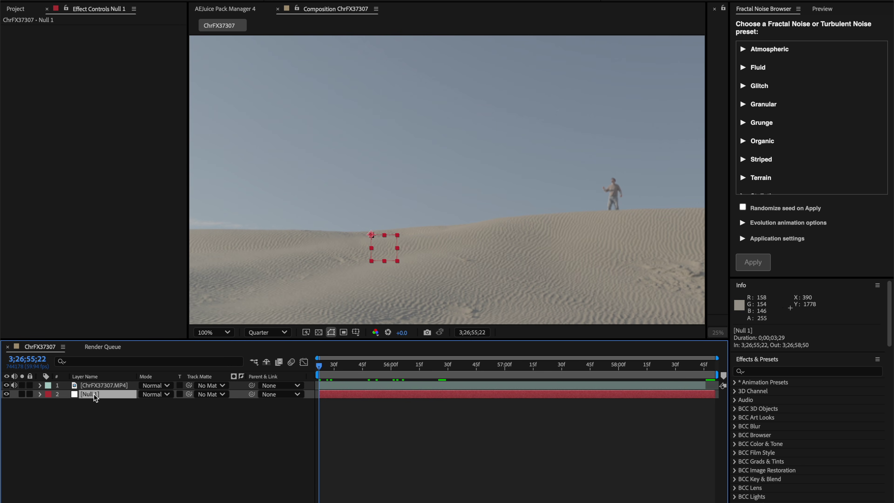
pyautogui.press('p')
pyautogui.hotkey('shift', 's')
pyautogui.hotkey('shift', 'r')
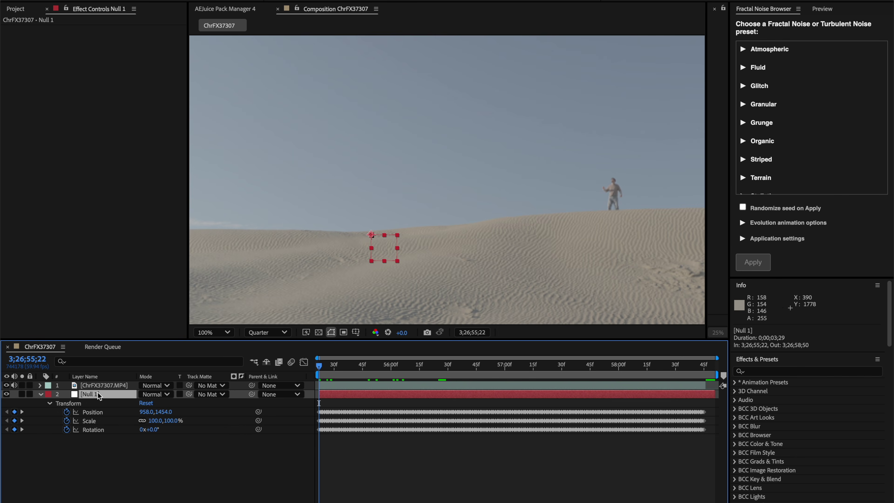
pyautogui.click(94, 421)
pyautogui.press('Delete')
pyautogui.click(85, 430)
pyautogui.press('Delete')
pyautogui.press('space')
pyautogui.scroll(-2, 484, 264)
pyautogui.hscroll(5, 484, 265)
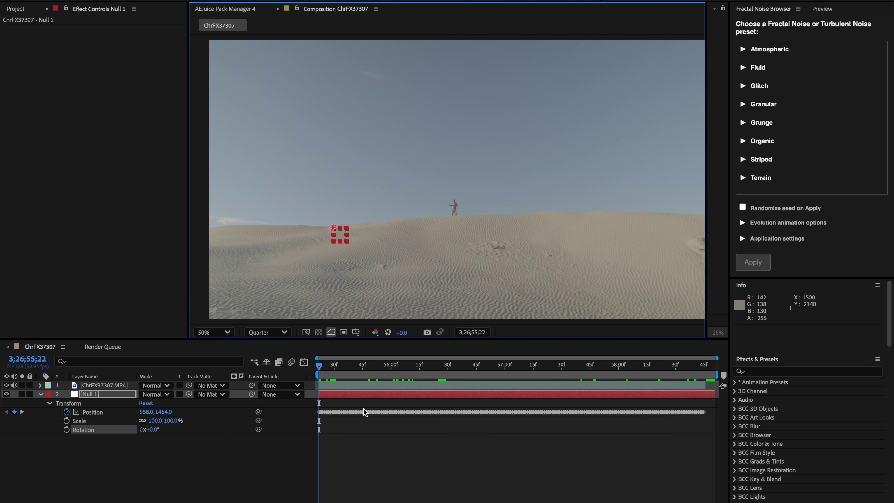
pyautogui.press('u')
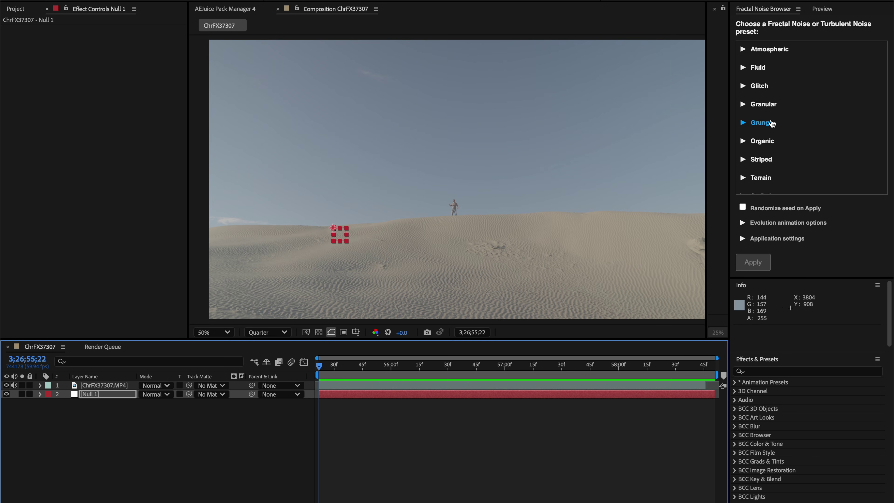
pyautogui.press('`')
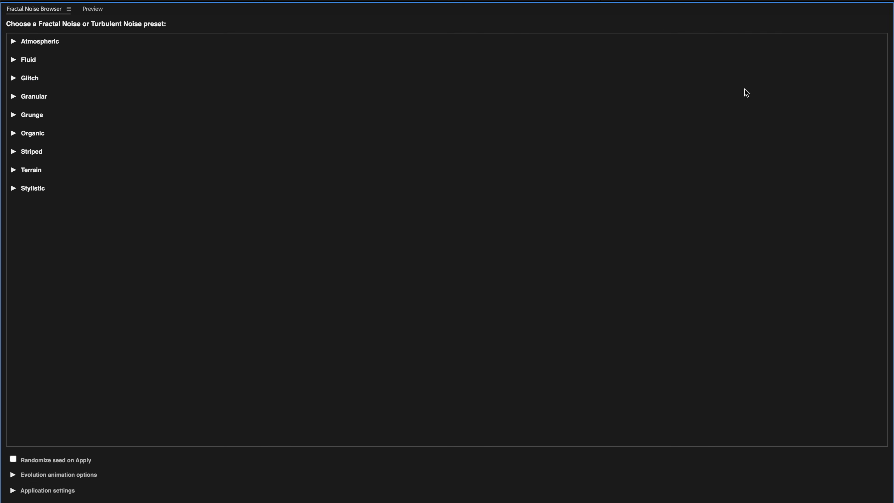
pyautogui.press('`')
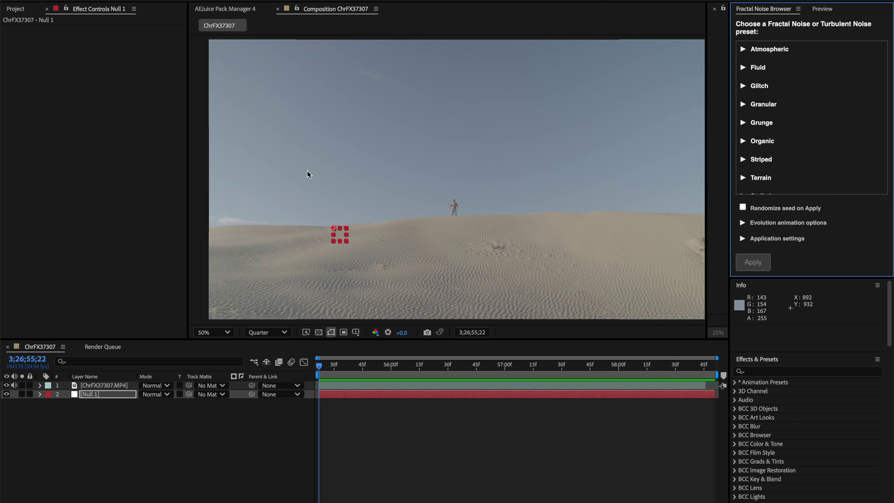
# Step: Create a new 3840x2160 composition named Barrier
pyautogui.click(19, 12)
pyautogui.hotkey('ctrl', 'k')
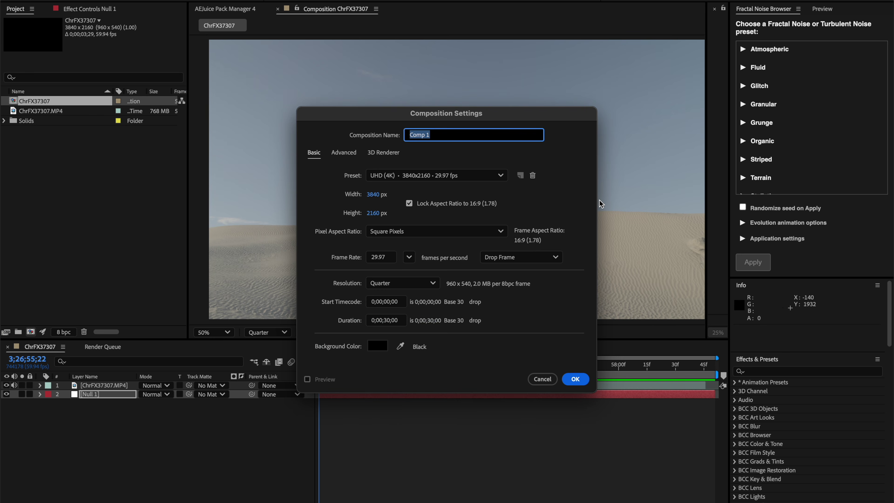
pyautogui.write('Barrier')
pyautogui.press('Return')
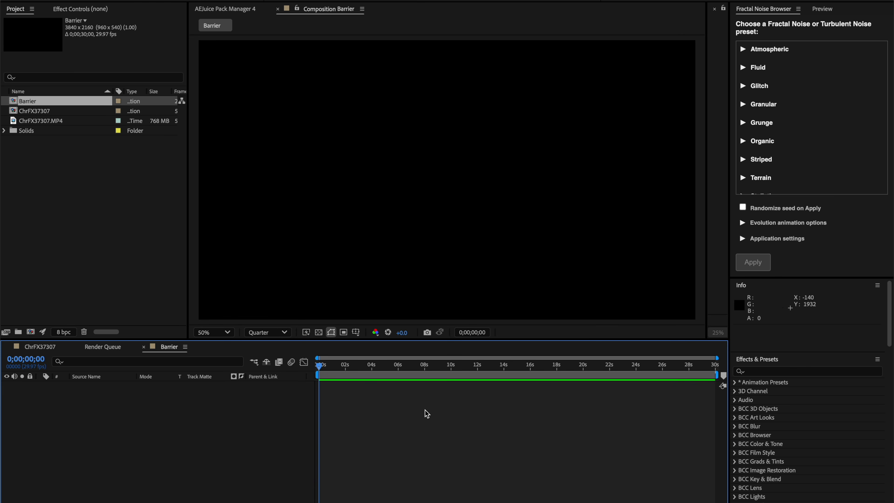
# Step: Add a solid layer named Barrier to the Barrier composition
pyautogui.hotkey('ctrl', 'y')
pyautogui.write('Barrier')
pyautogui.press('Return')
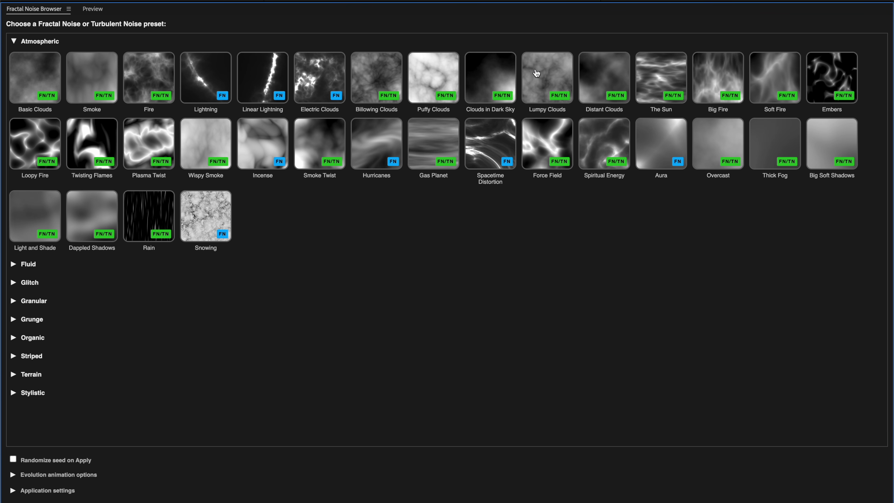
# Step: Apply the Lumpy Clouds noise preset to the Barrier solid with an evolution expression added, and preview the animation
pyautogui.click(547, 68)
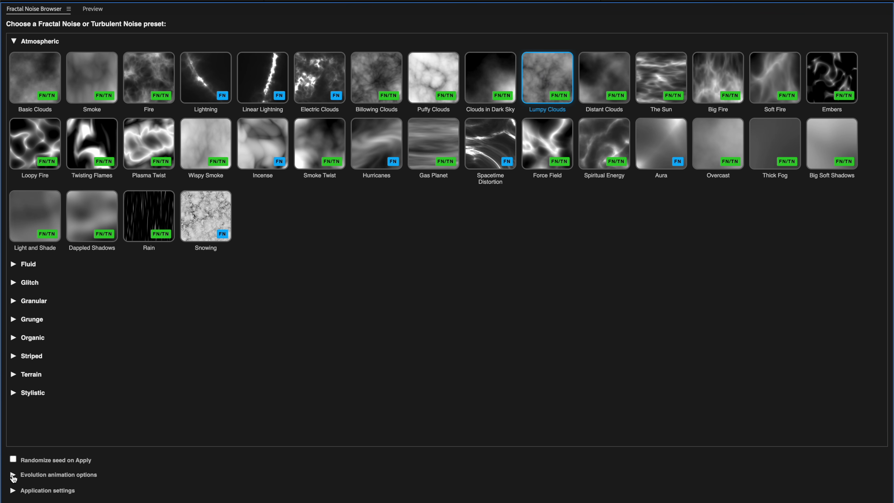
pyautogui.click(13, 476)
pyautogui.click(25, 455)
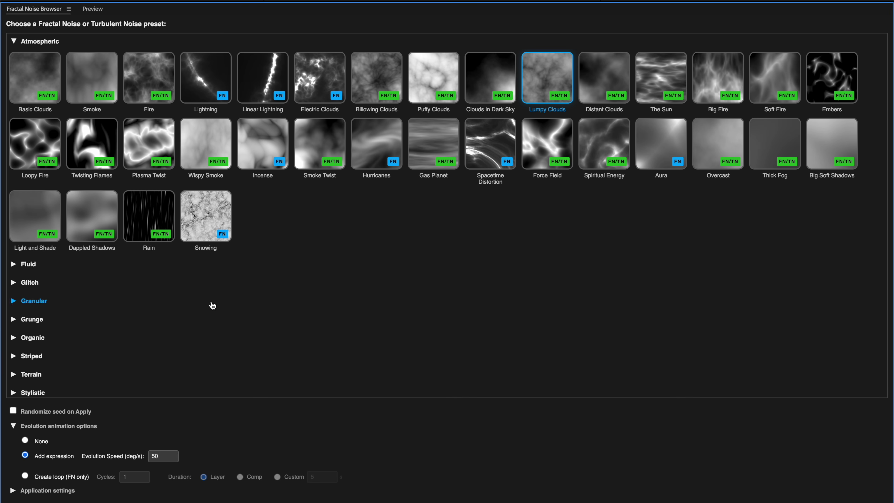
pyautogui.press('`')
pyautogui.press('space')
pyautogui.press('space')
pyautogui.press('space')
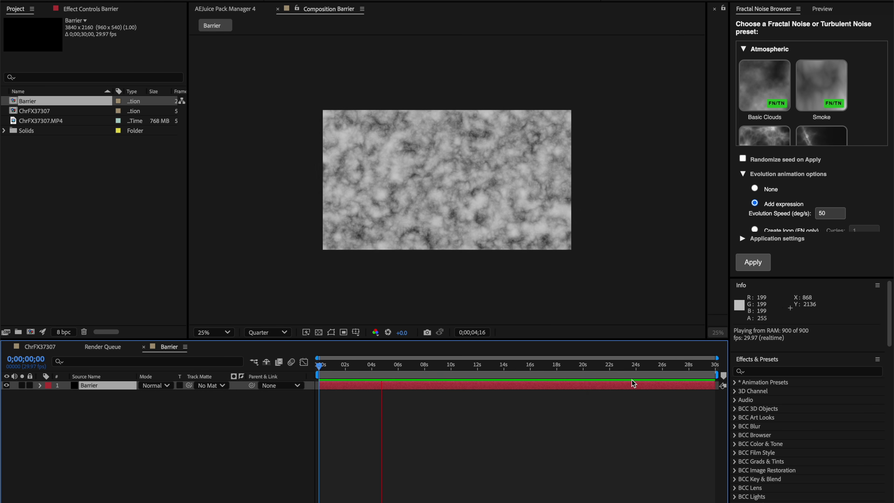
# Step: Trim the Barrier composition to a work area ending at 0;00;08;03 and preview the shortened animation
pyautogui.moveTo(392, 373); pyautogui.dragTo(427, 368)
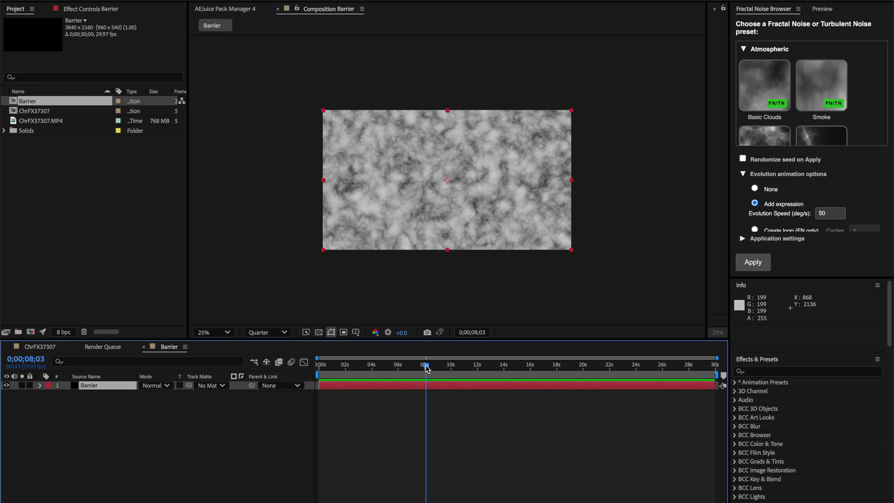
pyautogui.moveTo(714, 374); pyautogui.dragTo(426, 396)
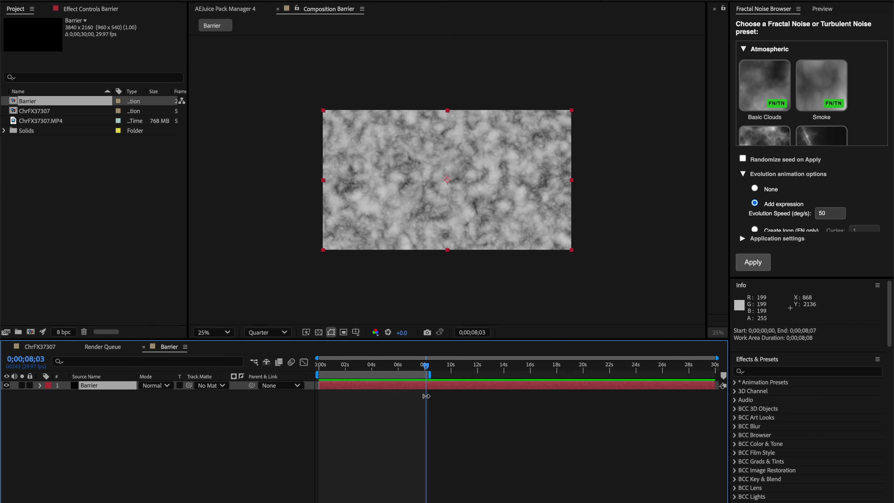
pyautogui.rightClick(426, 374)
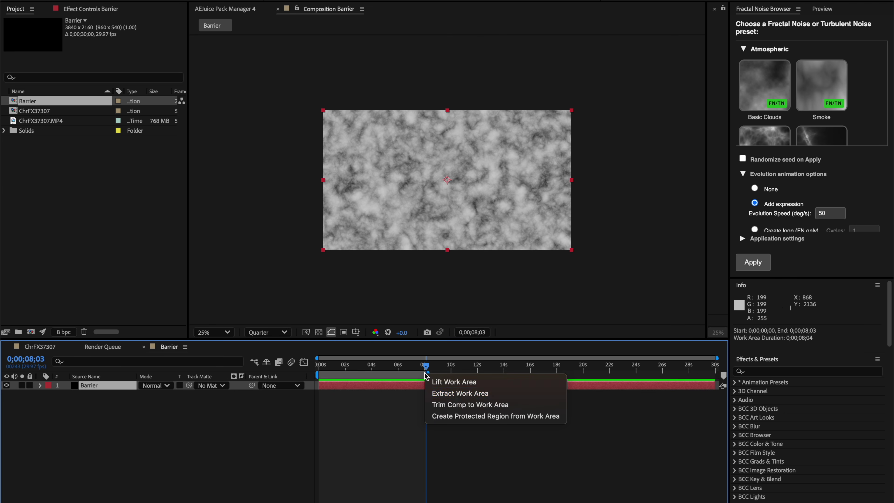
pyautogui.click(457, 404)
pyautogui.press('space')
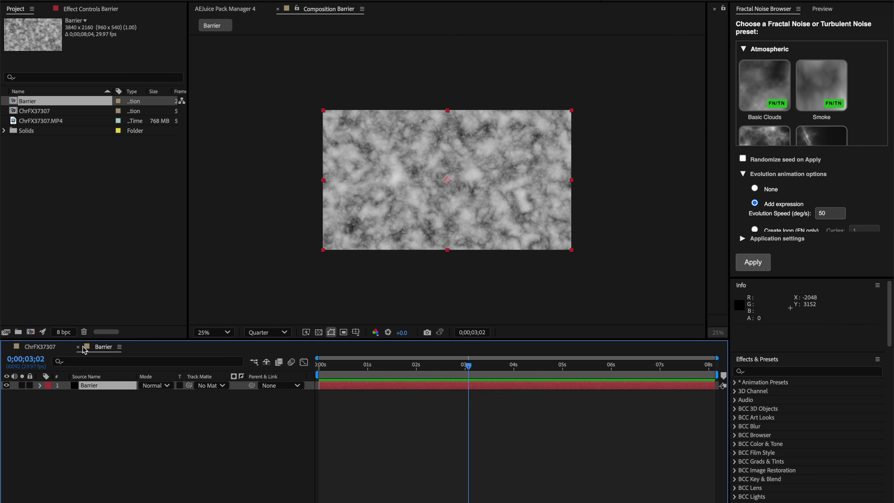
# Step: Duplicate the ChrFX37307.MP4 layer in the ChrFX37307 composition and solo the upper copy
pyautogui.click(40, 346)
pyautogui.press('space')
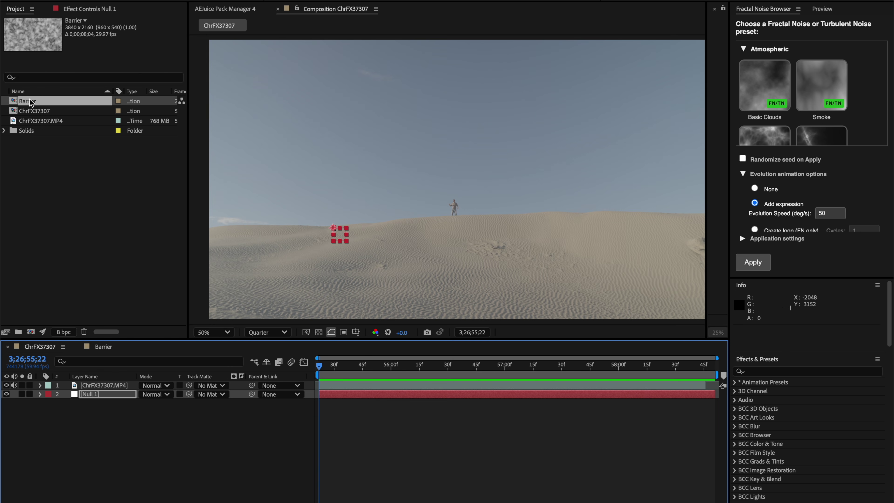
pyautogui.moveTo(35, 101); pyautogui.dragTo(100, 385)
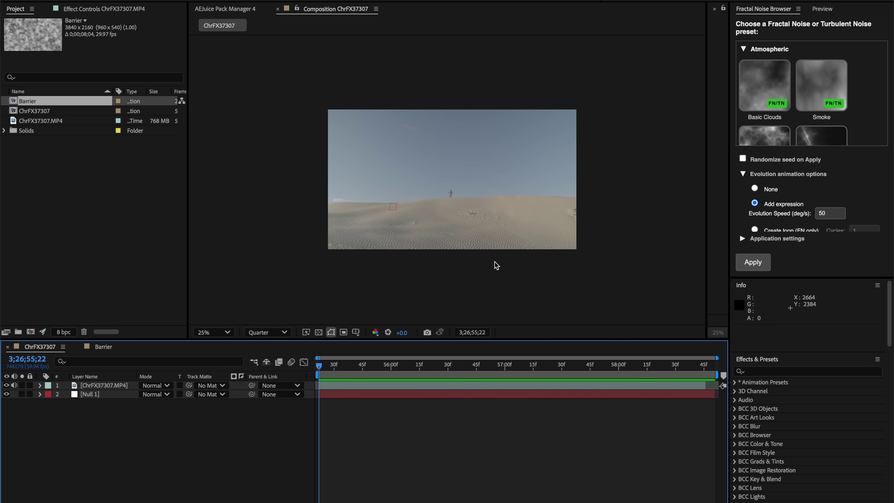
pyautogui.click(106, 386)
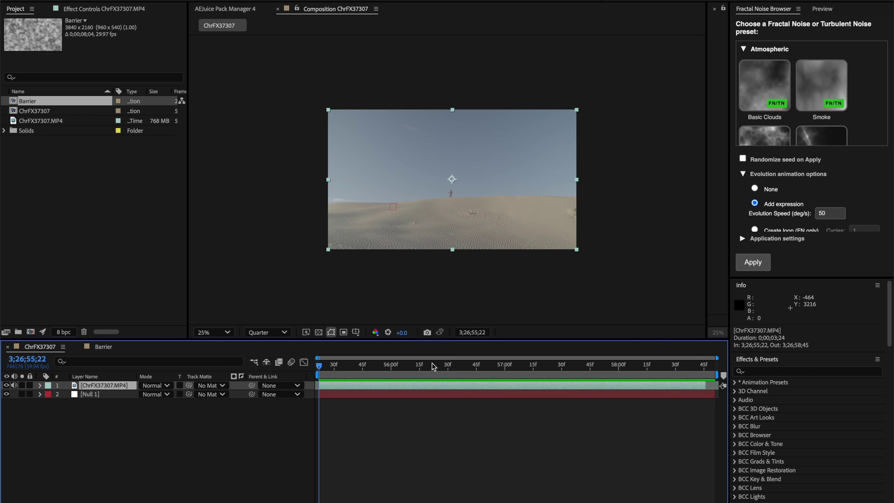
pyautogui.hotkey('ctrl', 'd')
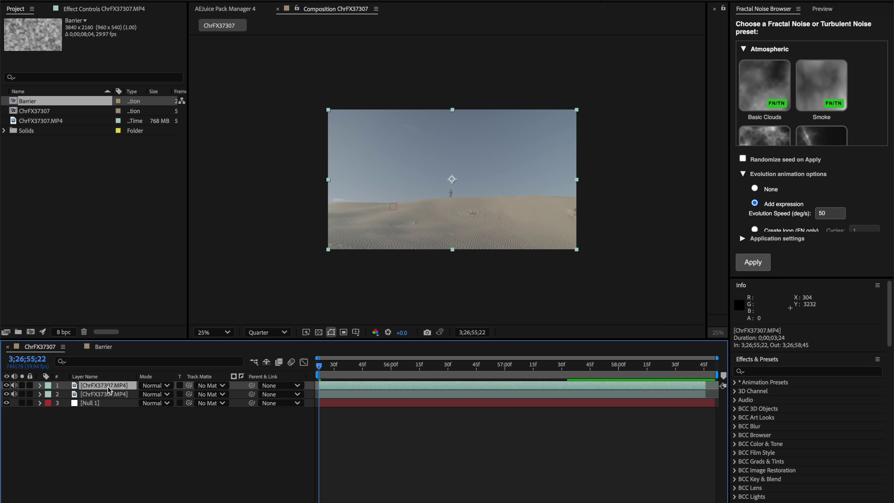
pyautogui.click(21, 384)
# Step: Mask the soloed footage copy with the Pen tool, following the dune ridge across the frame and closing the path below the sand
pyautogui.scroll(1, 554, 188)
pyautogui.scroll(-1, 305, 201)
pyautogui.scroll(1, 351, 217)
pyautogui.moveTo(350, 218); pyautogui.dragTo(391, 218)
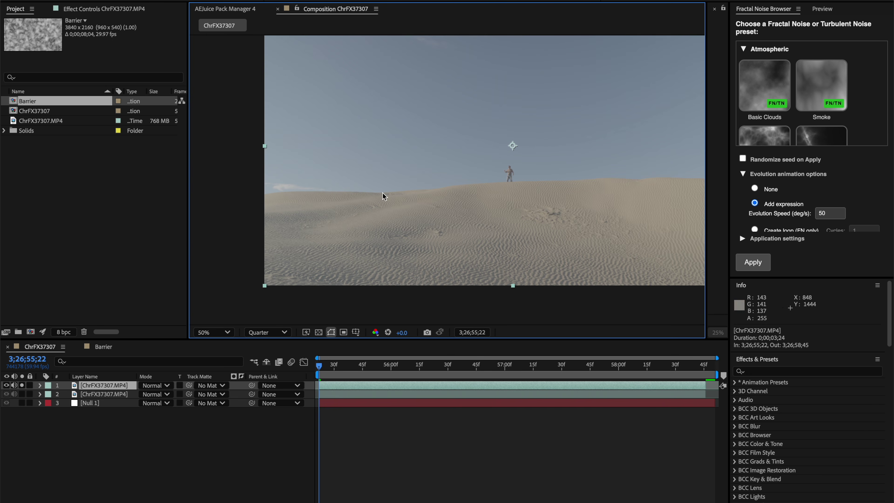
pyautogui.press('g')
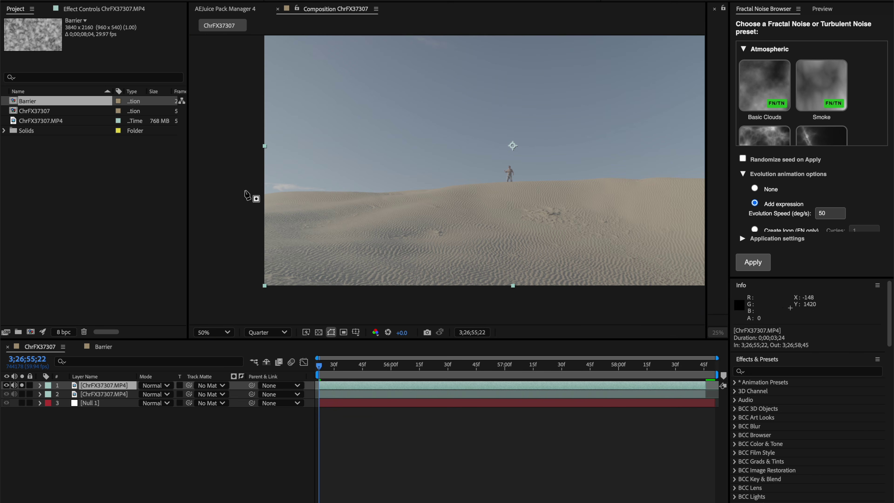
pyautogui.moveTo(231, 195); pyautogui.dragTo(260, 196)
pyautogui.scroll(4, 351, 213)
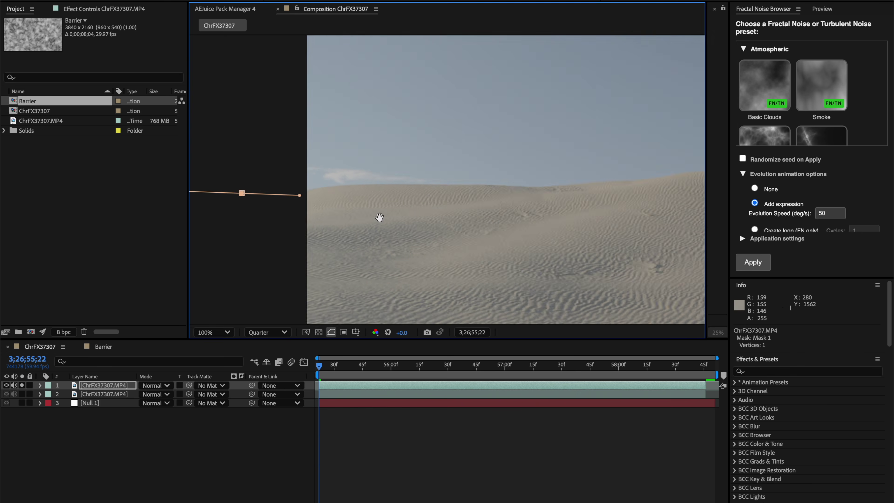
pyautogui.moveTo(213, 176); pyautogui.dragTo(286, 167)
pyautogui.click(467, 169)
pyautogui.click(605, 168)
pyautogui.moveTo(644, 183); pyautogui.dragTo(255, 214)
pyautogui.moveTo(329, 202); pyautogui.dragTo(343, 202)
pyautogui.click(404, 192)
pyautogui.moveTo(489, 188); pyautogui.dragTo(459, 228)
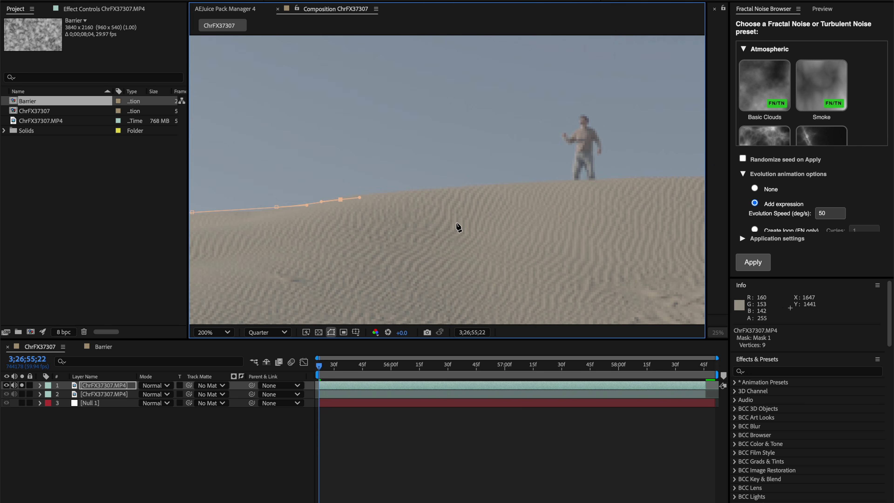
pyautogui.moveTo(474, 187); pyautogui.dragTo(481, 186)
pyautogui.moveTo(578, 181); pyautogui.dragTo(627, 178)
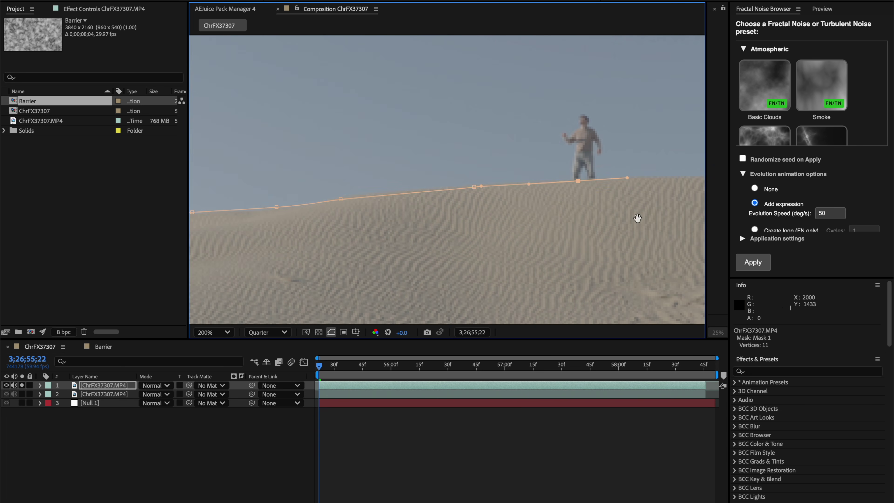
pyautogui.moveTo(640, 211); pyautogui.dragTo(241, 254)
pyautogui.scroll(-5, 325, 229)
pyautogui.moveTo(292, 236); pyautogui.dragTo(265, 179)
pyautogui.click(286, 135)
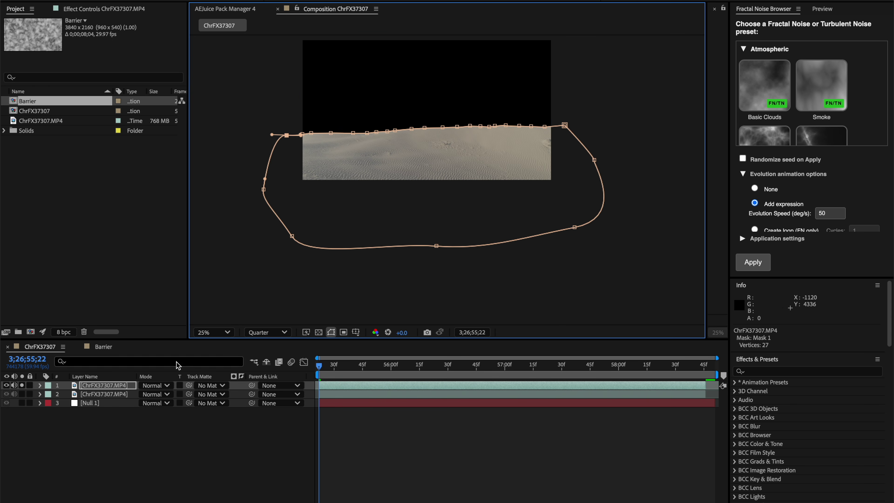
# Step: Parent the masked footage copy to Null 1 and rename it Matte
pyautogui.click(280, 385)
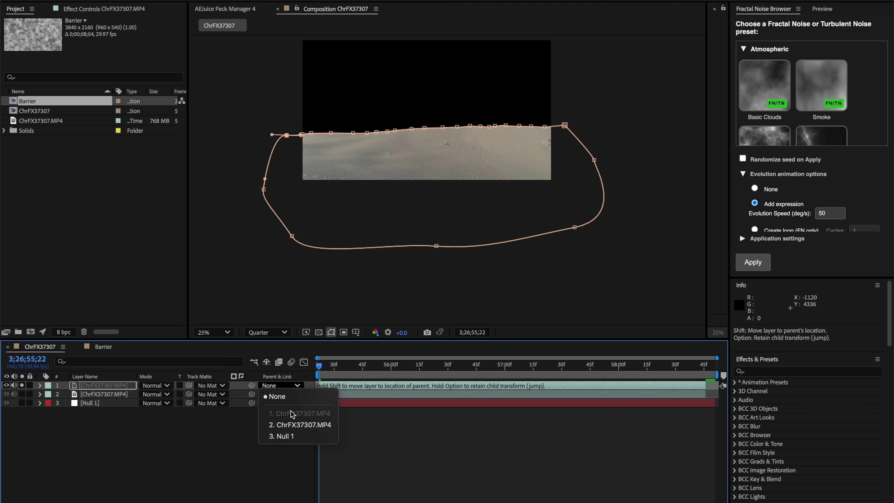
pyautogui.click(305, 442)
pyautogui.rightClick(93, 385)
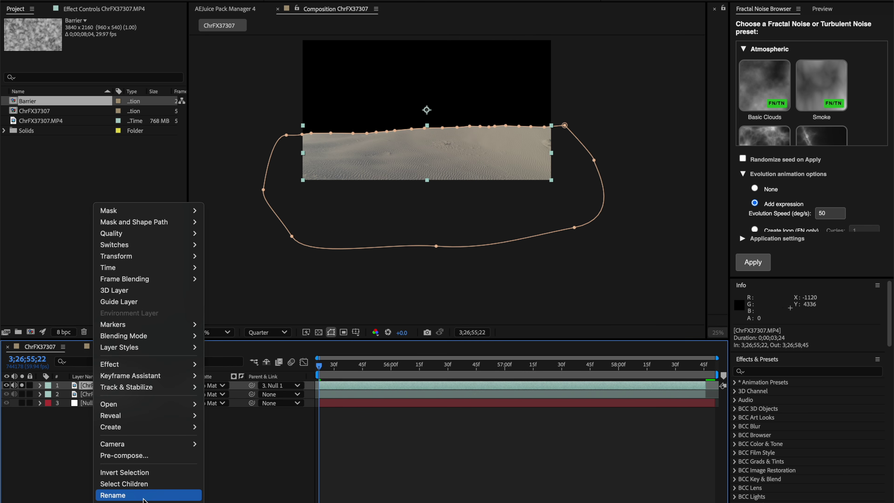
pyautogui.click(112, 494)
pyautogui.write('Matte')
pyautogui.press('Return')
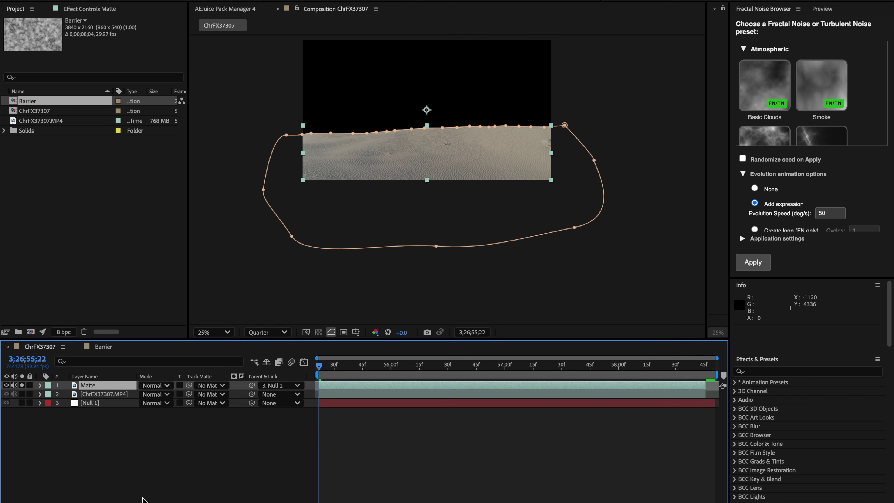
# Step: Hide the Matte layer and set its mask feather to 3 pixels
pyautogui.click(7, 385)
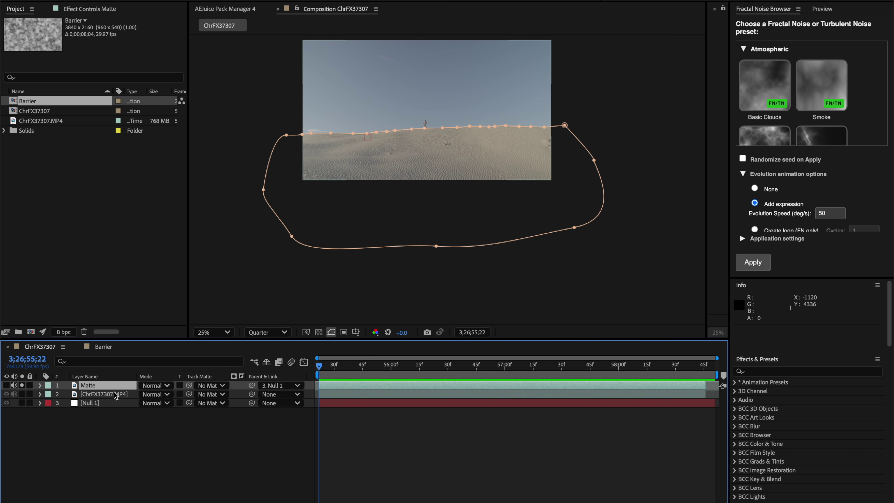
pyautogui.press('m')
pyautogui.press('m')
pyautogui.moveTo(153, 416); pyautogui.dragTo(155, 416)
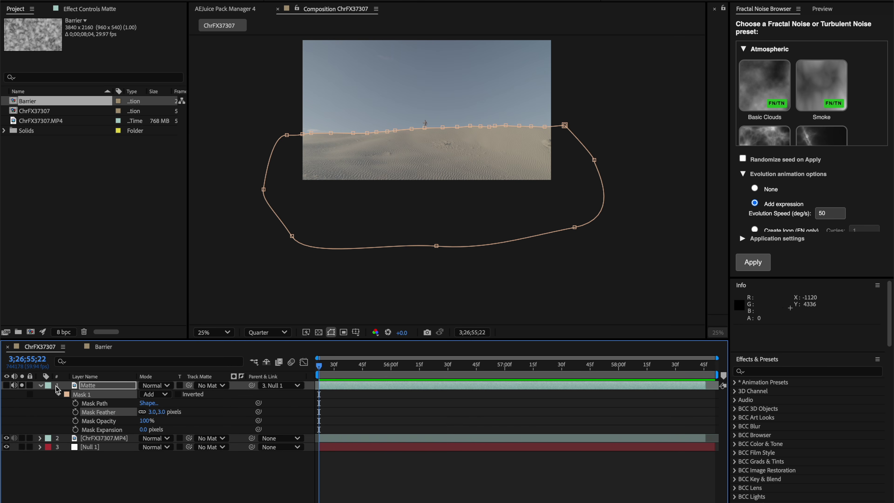
# Step: Move the Matte layer below the ChrFX37307.MP4 footage and add the Barrier composition as the top layer
pyautogui.moveTo(88, 385); pyautogui.dragTo(100, 445)
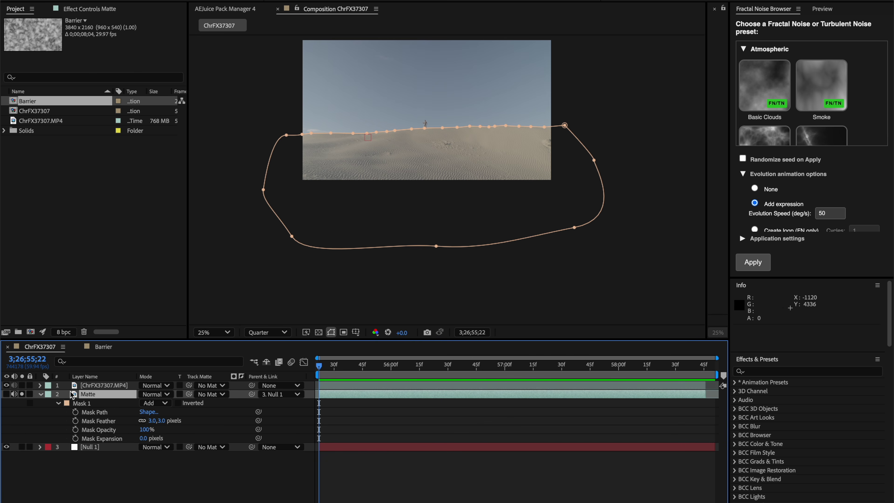
pyautogui.click(41, 394)
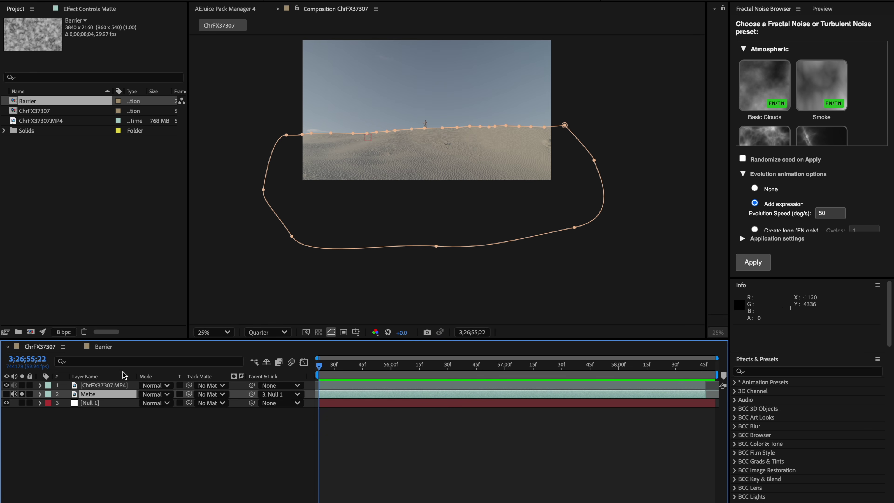
pyautogui.moveTo(39, 102); pyautogui.dragTo(100, 384)
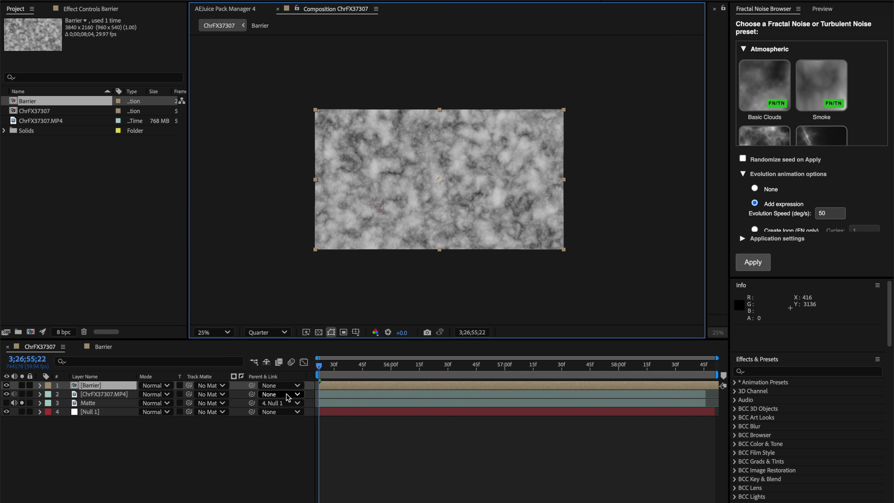
# Step: Parent the Barrier layer to Null 1 and use Matte as its inverted track matte, then preview the composite
pyautogui.click(273, 386)
pyautogui.click(305, 447)
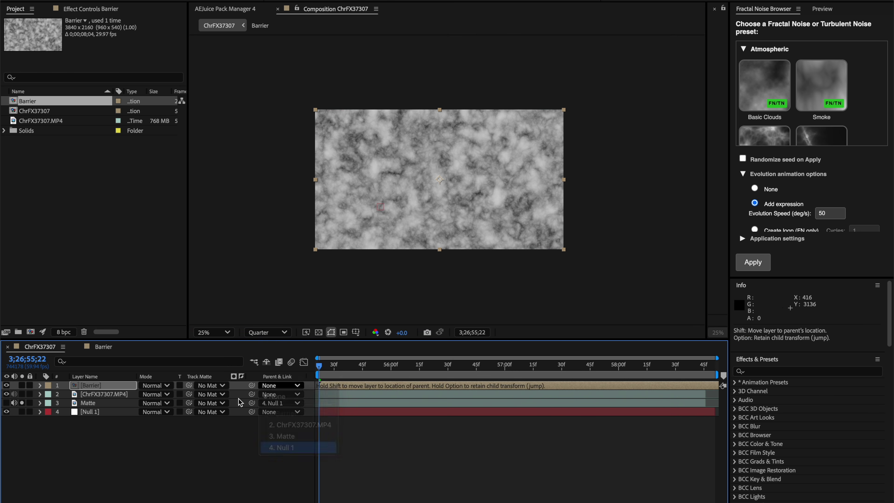
pyautogui.click(211, 386)
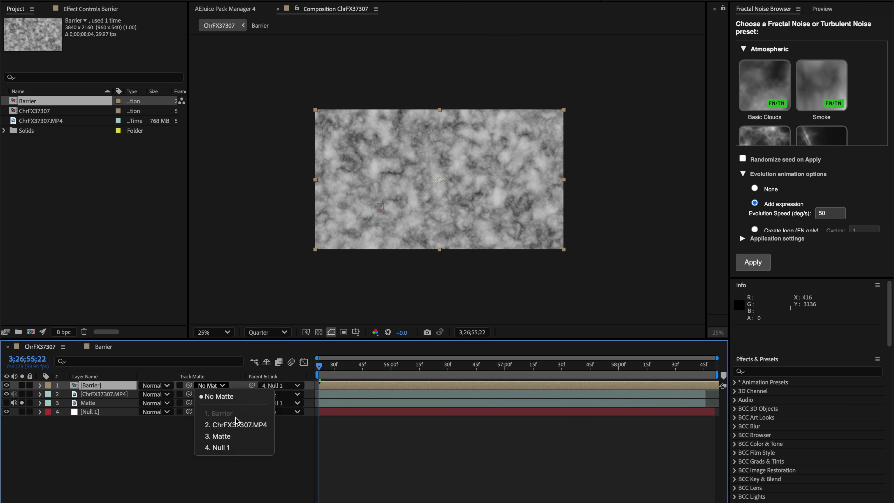
pyautogui.click(231, 437)
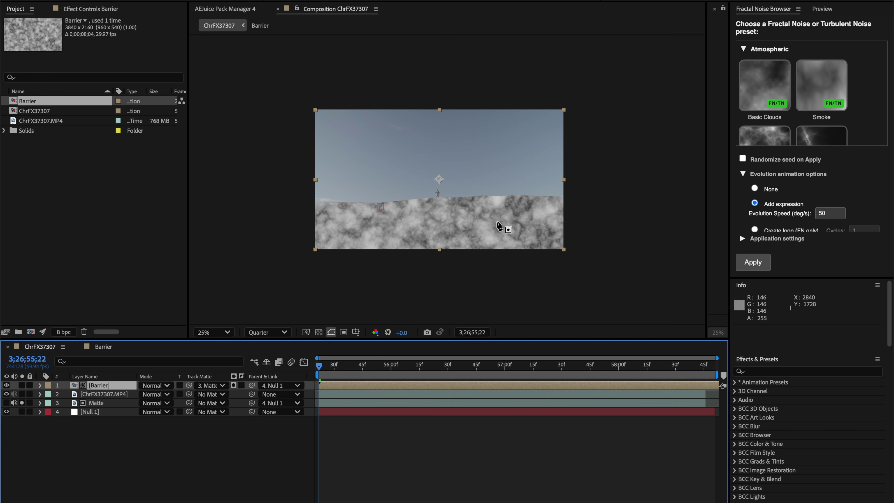
pyautogui.click(242, 385)
pyautogui.scroll(1, 435, 254)
pyautogui.moveTo(435, 254); pyautogui.dragTo(435, 273)
pyautogui.scroll(-1, 435, 274)
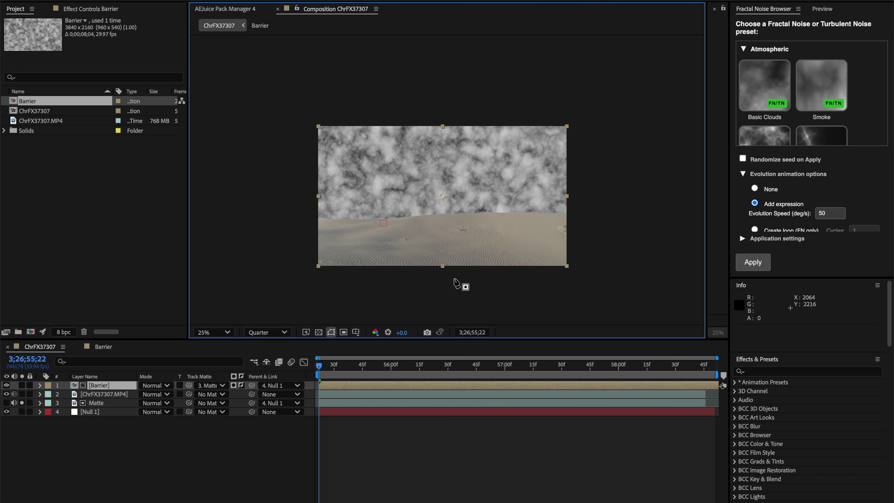
pyautogui.press('space')
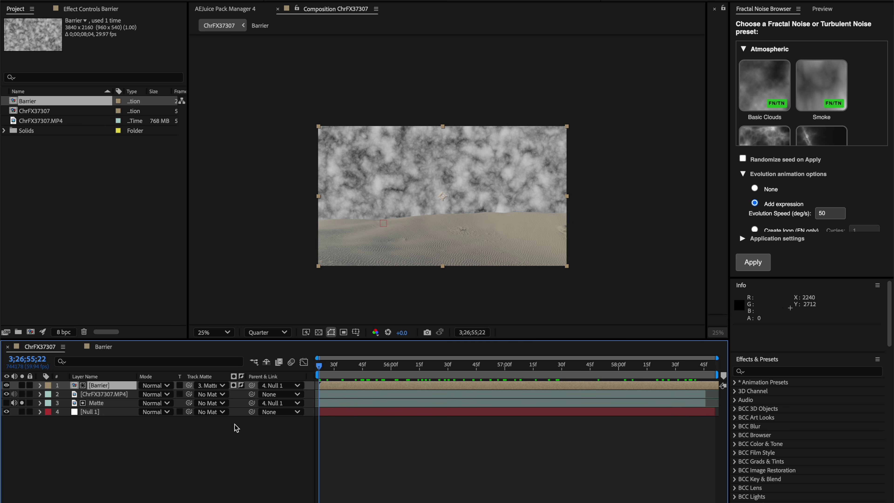
# Step: Move the current time to 3;26;56;38 with the Barrier layer temporarily hidden, and make Barrier visible again
pyautogui.click(7, 385)
pyautogui.scroll(1, 457, 257)
pyautogui.moveTo(469, 234); pyautogui.dragTo(465, 208)
pyautogui.moveTo(404, 368); pyautogui.dragTo(463, 369)
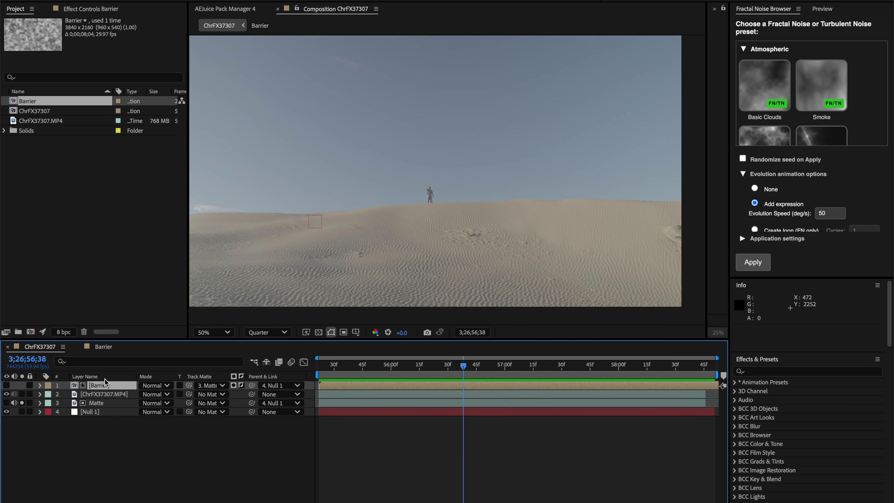
pyautogui.click(6, 385)
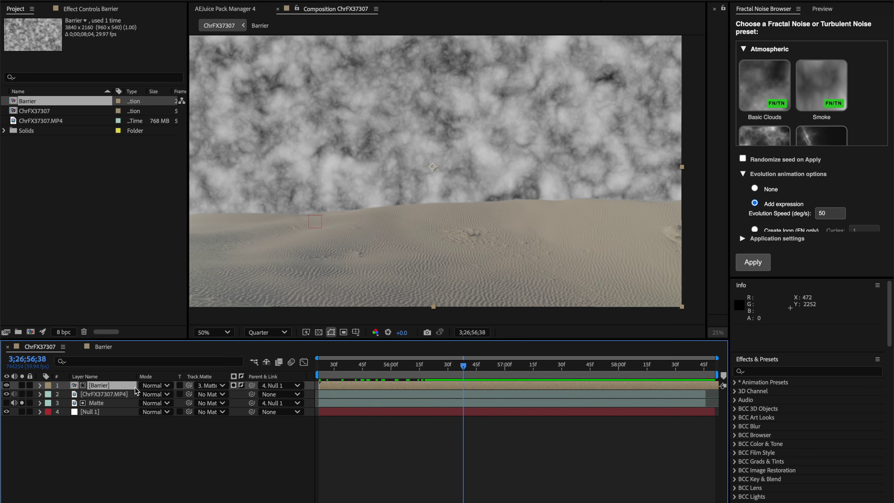
# Step: Set the Barrier layer's blending mode to Screen
pyautogui.rightClick(101, 388)
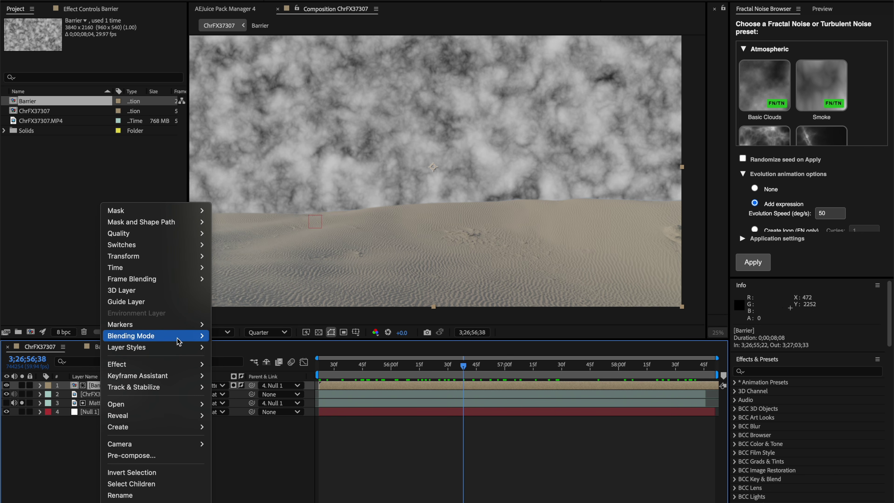
pyautogui.moveTo(154, 335)
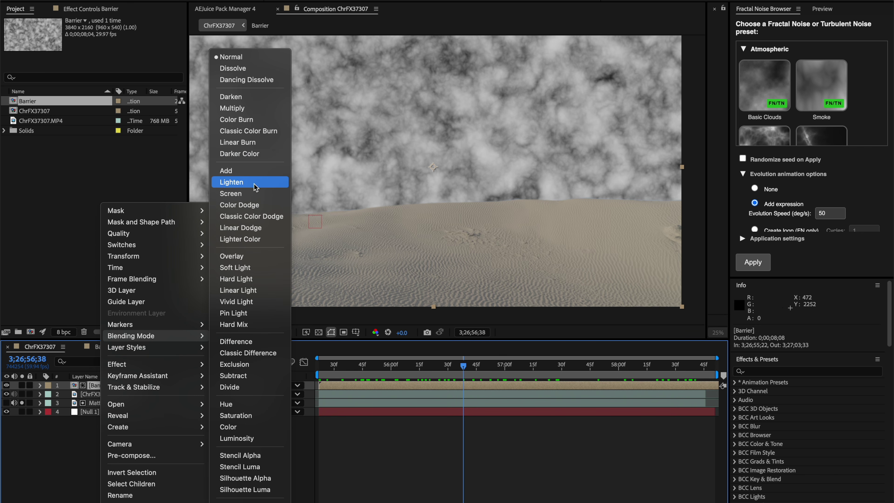
pyautogui.click(255, 196)
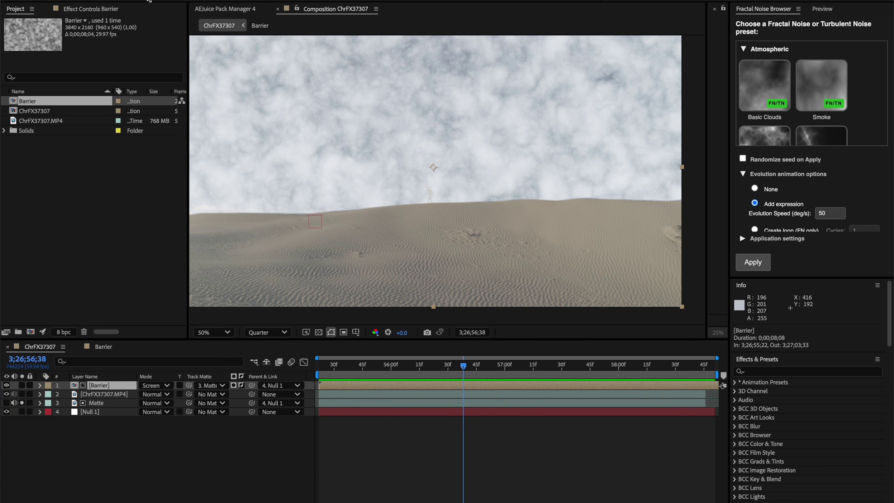
# Step: Draw an elliptical mask about 212 by 190 pixels on the Barrier layer around the figure's upper body
pyautogui.click(157, 1)
pyautogui.click(183, 11)
pyautogui.moveTo(412, 169); pyautogui.dragTo(438, 198)
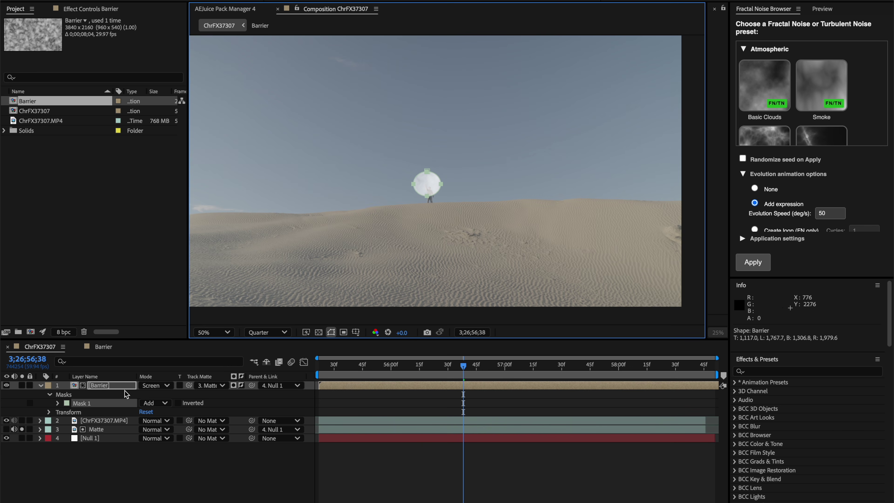
# Step: Add a Mask Expansion keyframe at the current frame on Barrier's mask and set its mask feather to 21 pixels
pyautogui.press('m')
pyautogui.press('m')
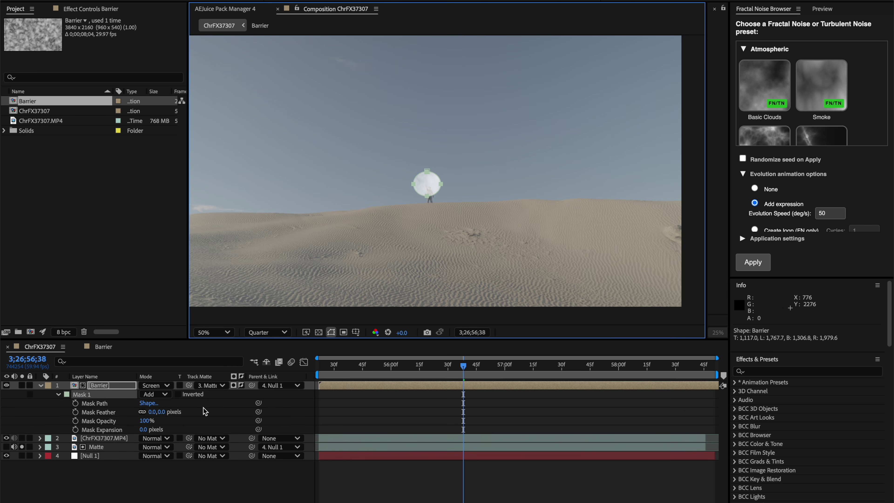
pyautogui.click(76, 430)
pyautogui.moveTo(152, 412); pyautogui.dragTo(156, 412)
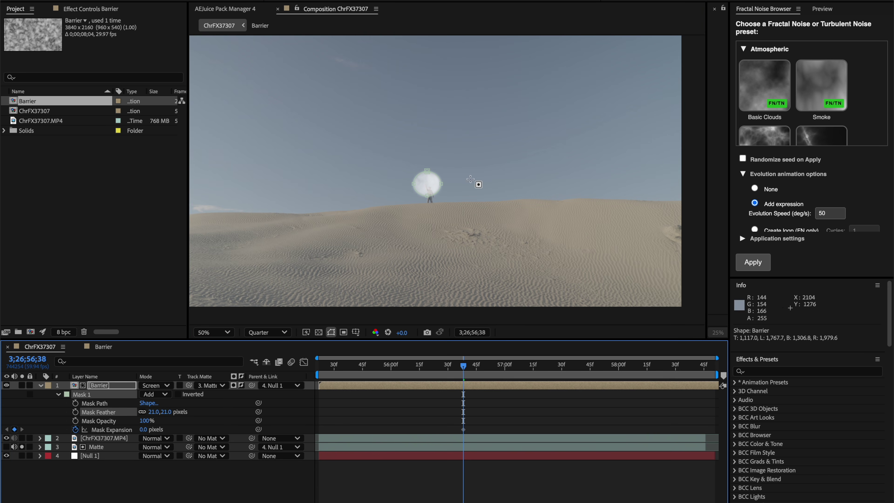
# Step: Set Barrier's Mask Expansion to 2660 pixels at 3;26;57;52 to create its second keyframe
pyautogui.press('u')
pyautogui.press('u')
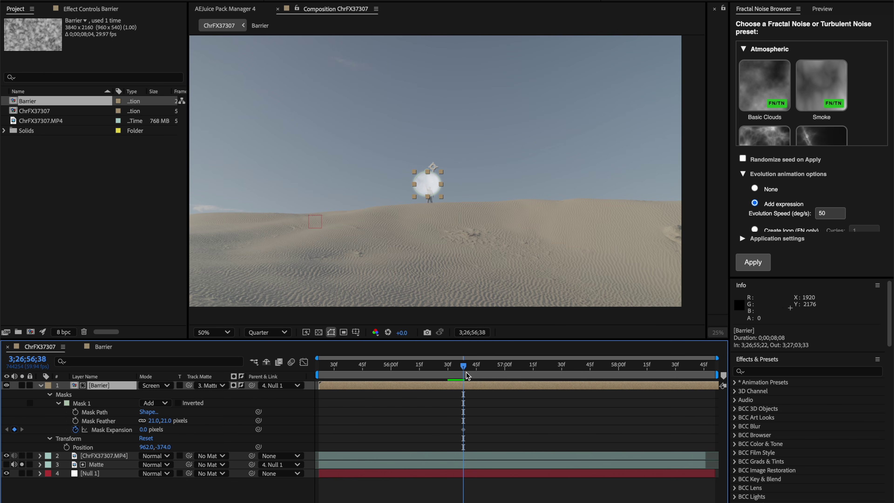
pyautogui.moveTo(466, 372); pyautogui.dragTo(605, 374)
pyautogui.moveTo(143, 429); pyautogui.dragTo(265, 421)
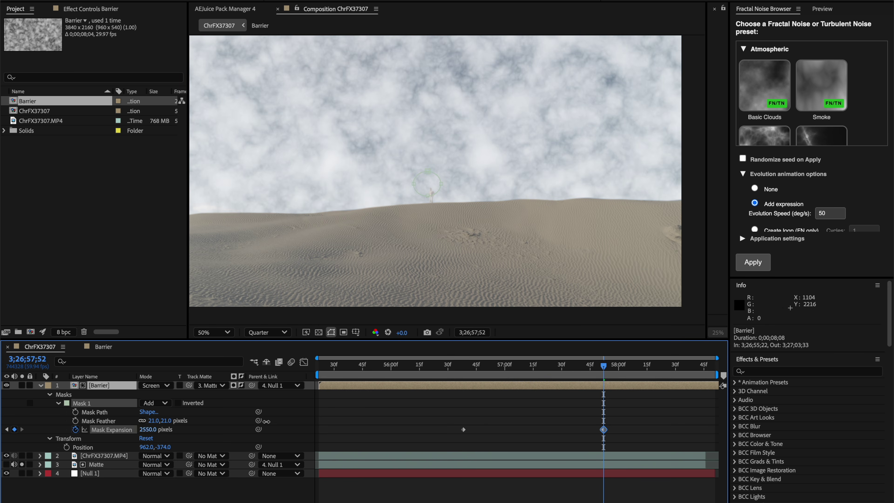
# Step: Move the first Mask Expansion keyframe to 3;26;56;33 and set its value to -94 pixels
pyautogui.moveTo(388, 369); pyautogui.dragTo(455, 368)
pyautogui.moveTo(463, 427); pyautogui.dragTo(453, 429)
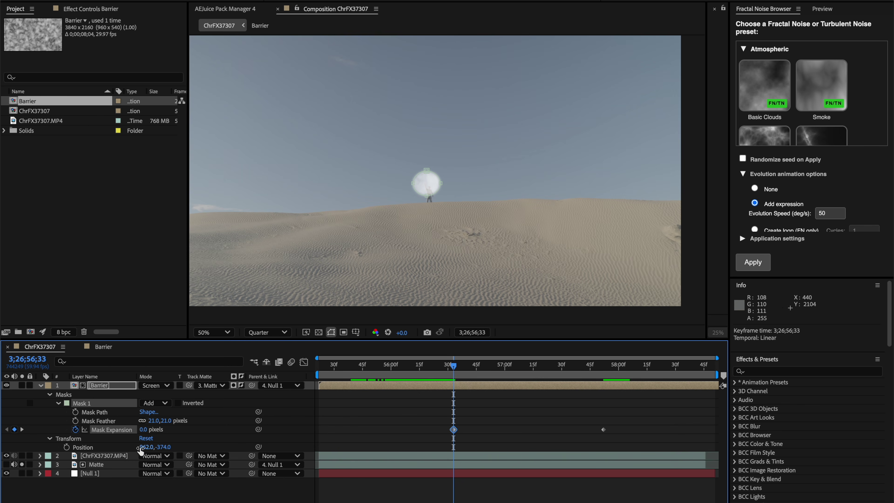
pyautogui.moveTo(144, 432); pyautogui.dragTo(110, 435)
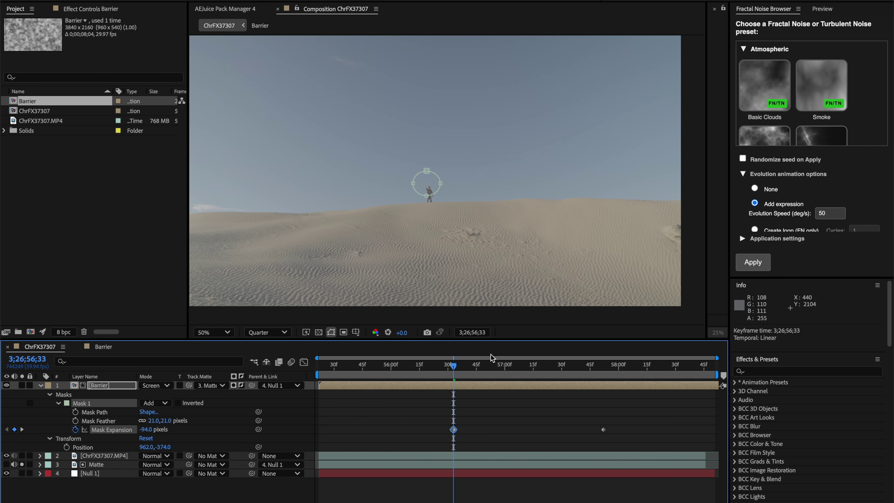
# Step: Shift the first Mask Expansion keyframe earlier to 3;26;56;27 and play back the mask reveal
pyautogui.moveTo(452, 372)
pyautogui.mouseDown()
pyautogui.moveTo(461, 373)
pyautogui.moveTo(415, 372)
pyautogui.moveTo(448, 373)
pyautogui.mouseUp()
pyautogui.moveTo(453, 432); pyautogui.dragTo(443, 430)
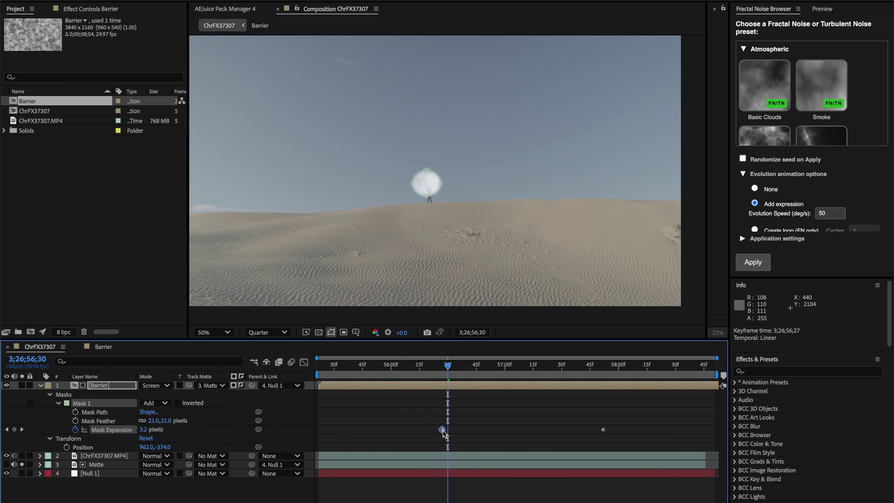
pyautogui.moveTo(448, 358); pyautogui.dragTo(591, 368)
pyautogui.press('space')
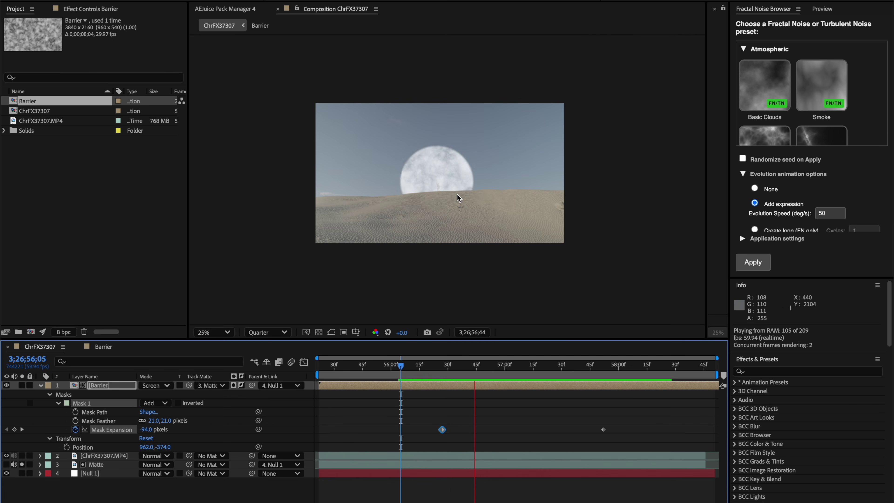
# Step: Apply Easy Ease to both Mask Expansion keyframes and play back the eased reveal
pyautogui.click(437, 366)
pyautogui.moveTo(410, 410); pyautogui.dragTo(658, 454)
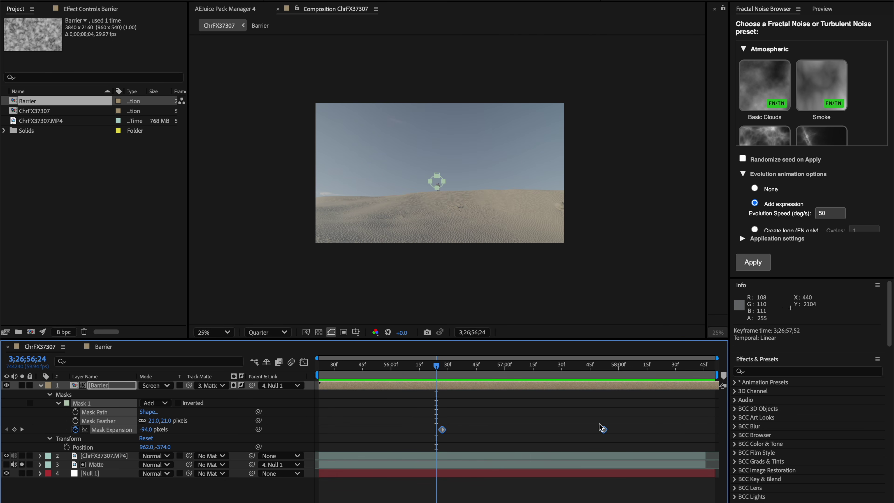
pyautogui.rightClick(602, 428)
pyautogui.moveTo(630, 502)
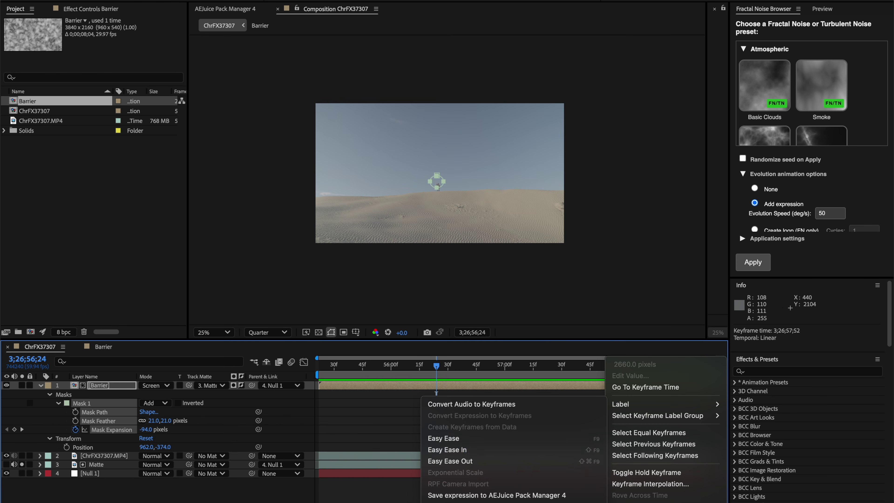
pyautogui.click(443, 438)
pyautogui.click(451, 369)
pyautogui.press('space')
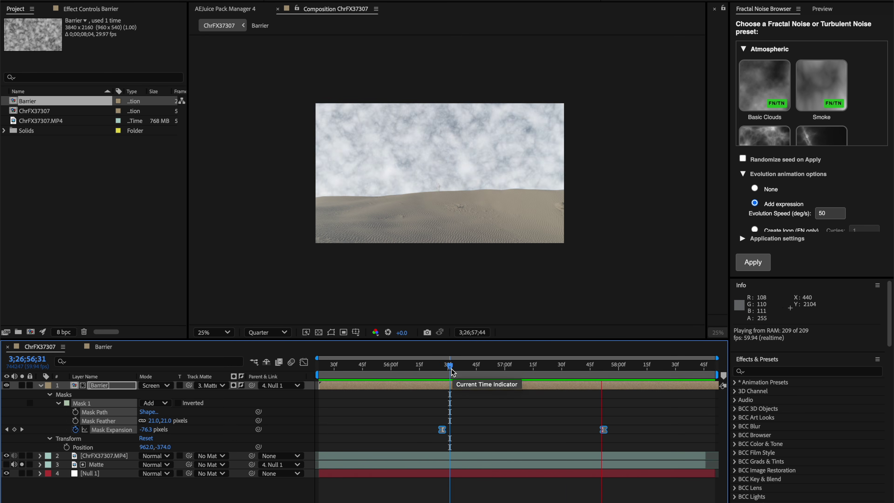
pyautogui.press('space')
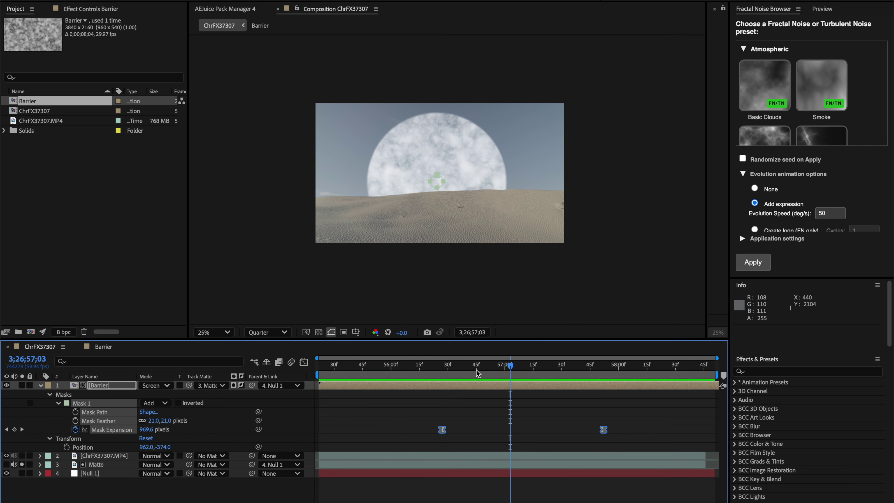
# Step: Show the Mask Expansion speed graph, lengthen the first keyframe's outgoing influence, and preview the slower start
pyautogui.click(444, 366)
pyautogui.hotkey('shift', 'F3')
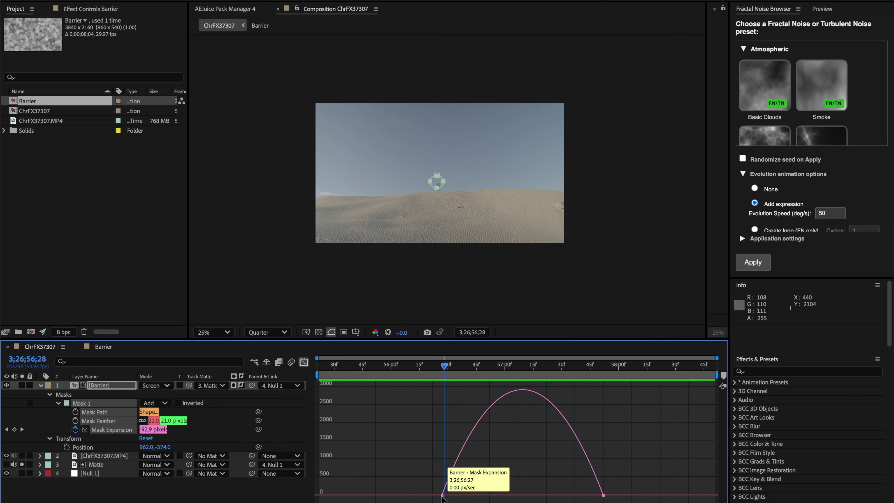
pyautogui.moveTo(469, 495); pyautogui.dragTo(497, 494)
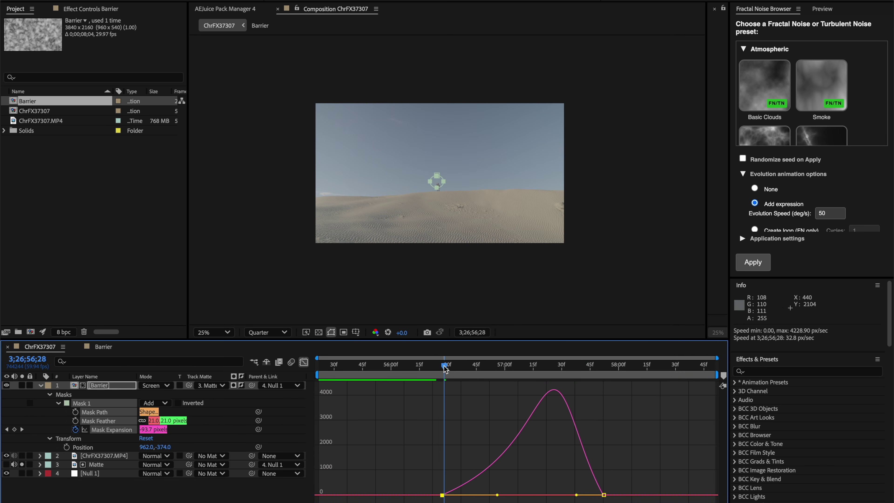
pyautogui.press('space')
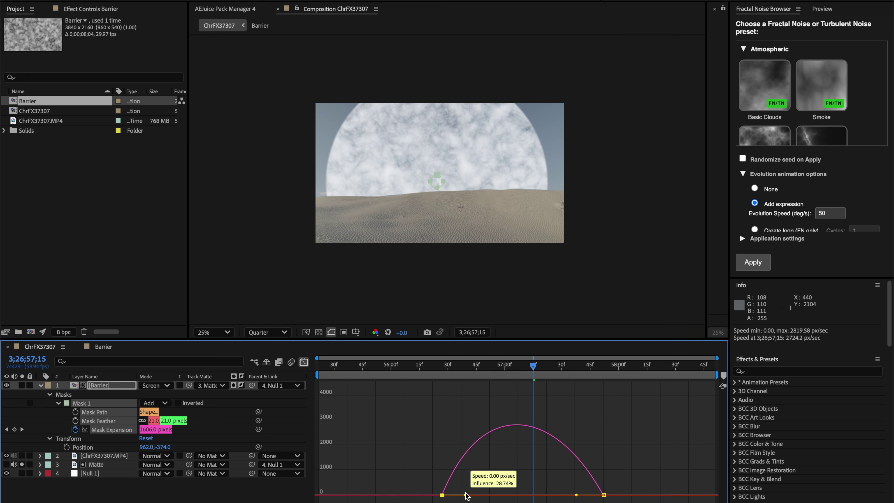
# Step: Shorten the first keyframe's outgoing influence to about 29%, lengthen the last keyframe's incoming influence, and return to the keyframe view after previewing
pyautogui.moveTo(497, 495); pyautogui.dragTo(465, 495)
pyautogui.moveTo(576, 494); pyautogui.dragTo(558, 495)
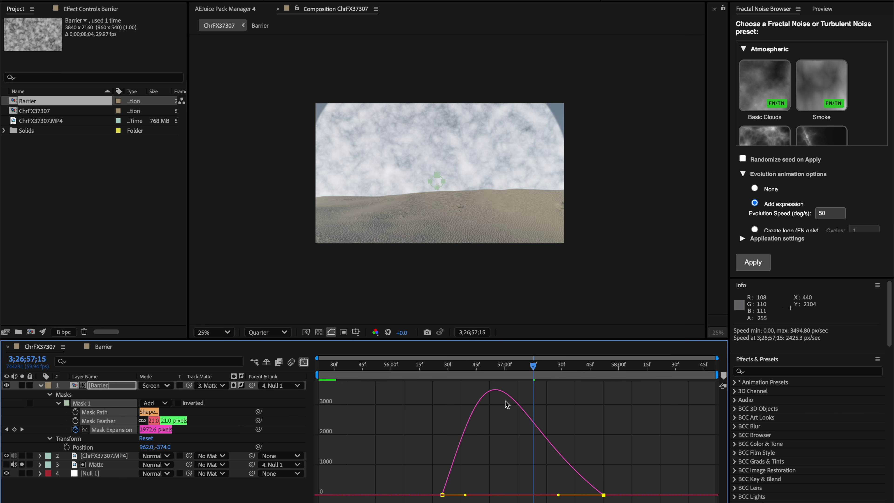
pyautogui.click(448, 370)
pyautogui.press('space')
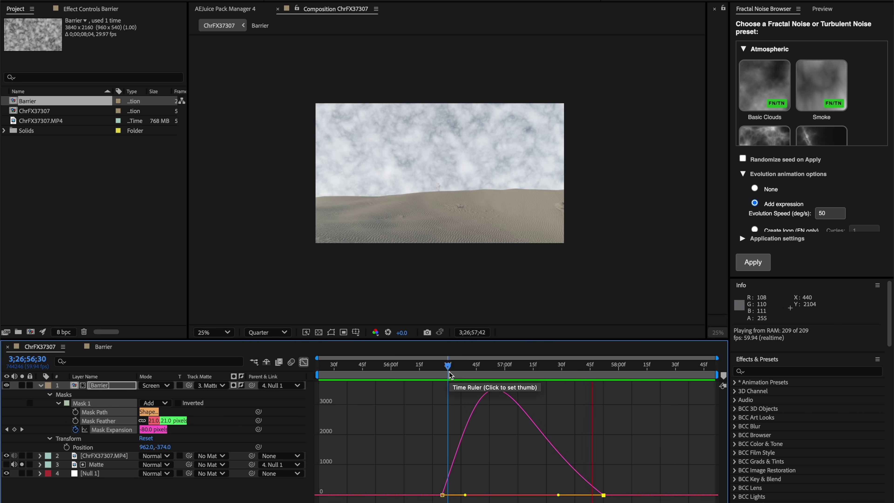
pyautogui.press('space')
pyautogui.click(299, 365)
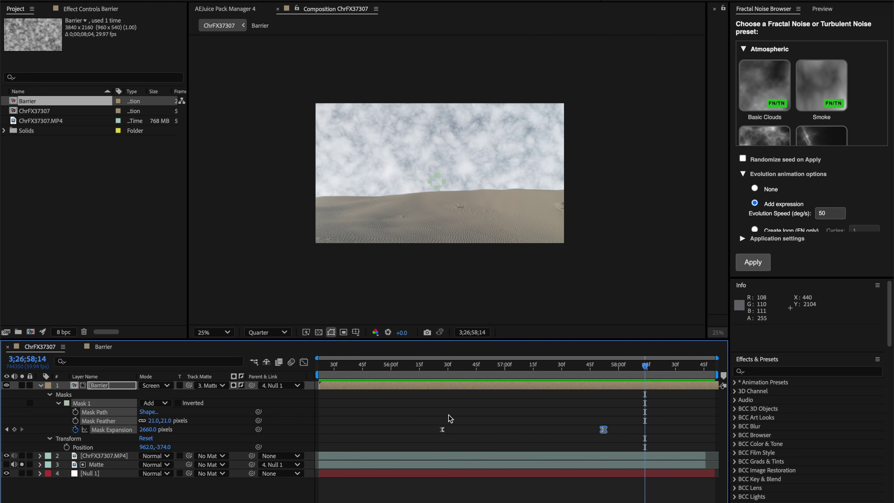
# Step: Apply the Roughen Edges effect to the Barrier layer with the current time at 3;26;56;45
pyautogui.moveTo(456, 375); pyautogui.dragTo(475, 374)
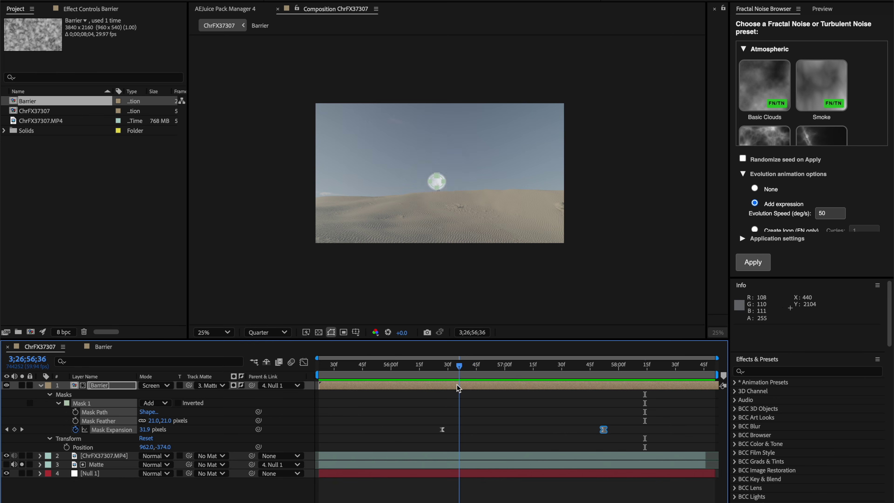
pyautogui.scroll(2, 461, 225)
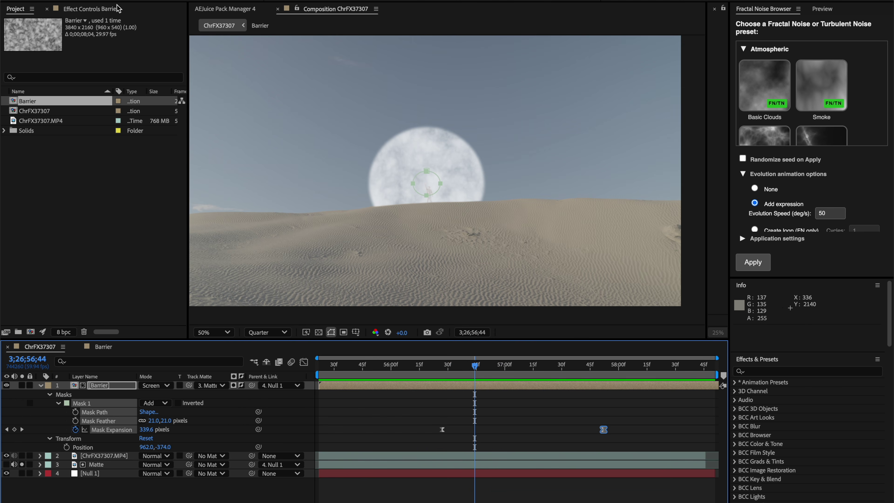
pyautogui.click(98, 12)
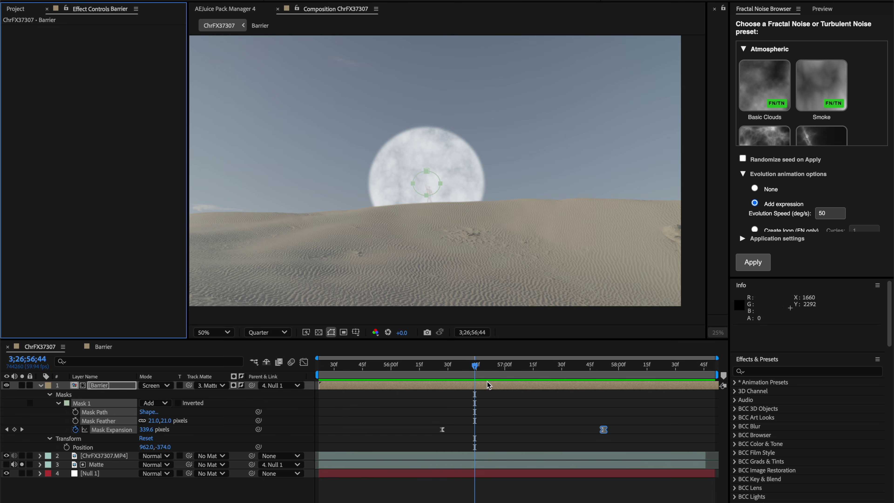
pyautogui.moveTo(473, 369)
pyautogui.mouseDown()
pyautogui.moveTo(452, 370)
pyautogui.moveTo(476, 371)
pyautogui.mouseUp()
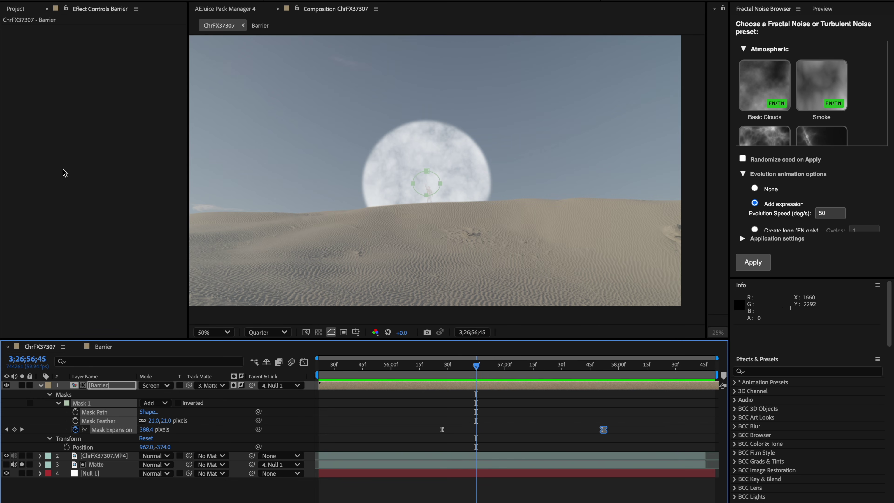
pyautogui.click(41, 386)
pyautogui.click(108, 178)
pyautogui.hotkey('ctrl', 'space')
pyautogui.write('roughe')
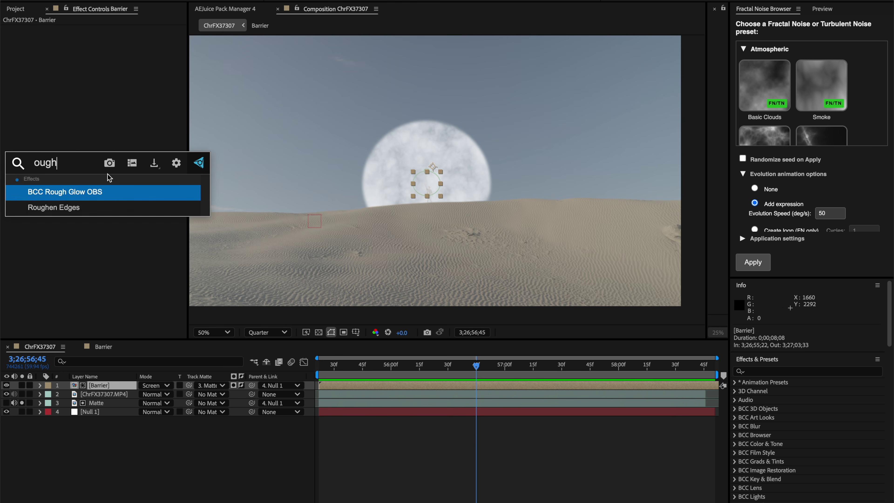
pyautogui.press('Return')
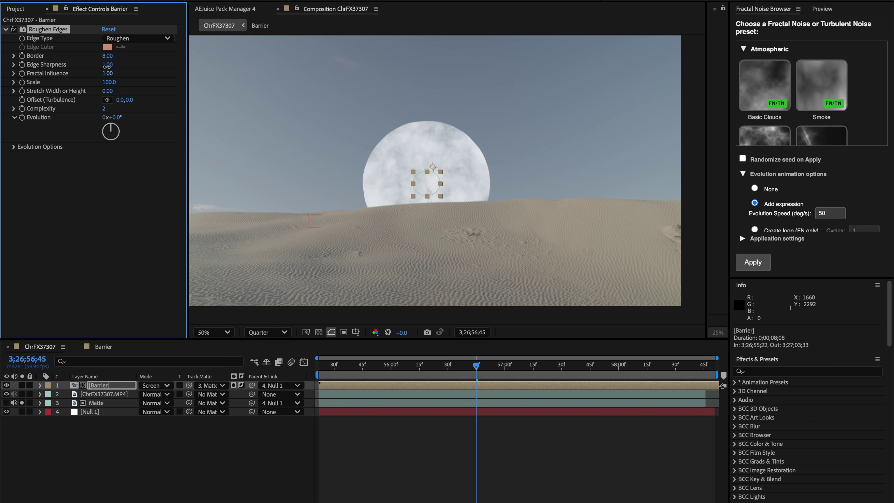
# Step: Set Roughen Edges to the Spiky edge type with Scale 14, Complexity 6 and Stretch Width or Height 3.70
pyautogui.moveTo(108, 88); pyautogui.dragTo(128, 78)
pyautogui.click(123, 38)
pyautogui.click(122, 88)
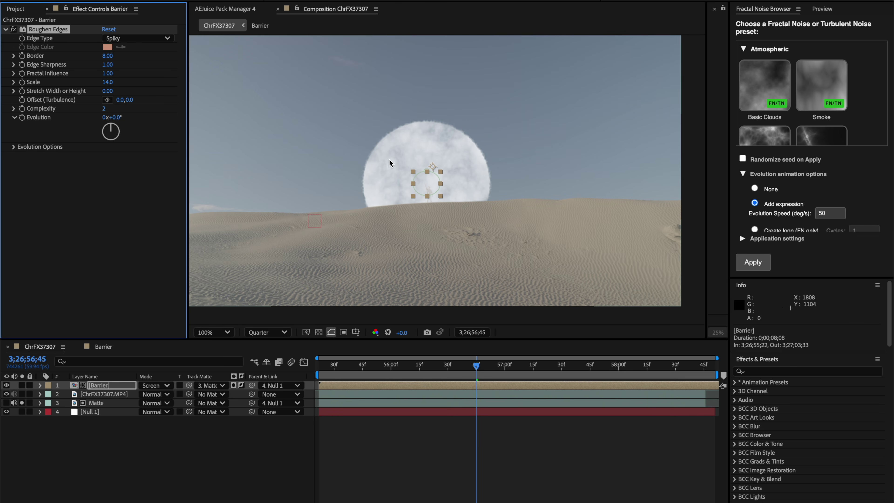
pyautogui.press('.')
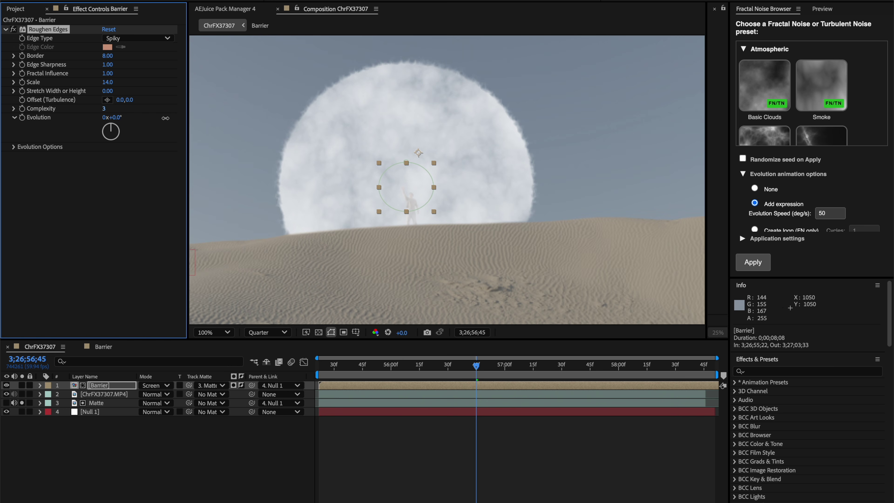
pyautogui.moveTo(167, 117); pyautogui.dragTo(167, 118)
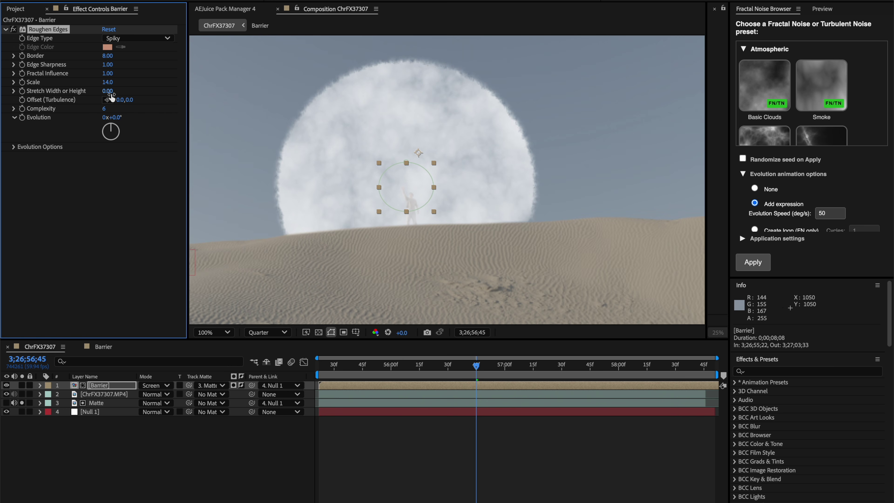
pyautogui.moveTo(104, 92); pyautogui.dragTo(214, 92)
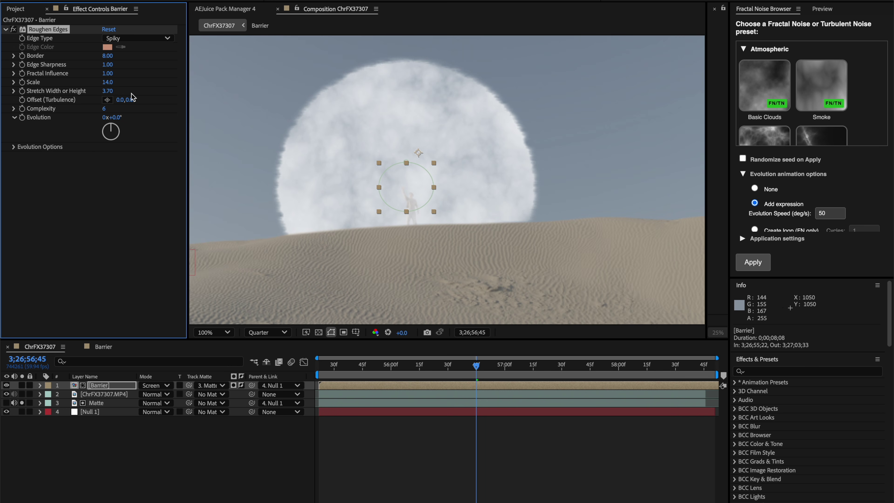
# Step: Scrub through the start of the reveal to inspect the roughened mask edge, stopping at 3;26;56;42
pyautogui.press(',')
pyautogui.press(',')
pyautogui.click(476, 372)
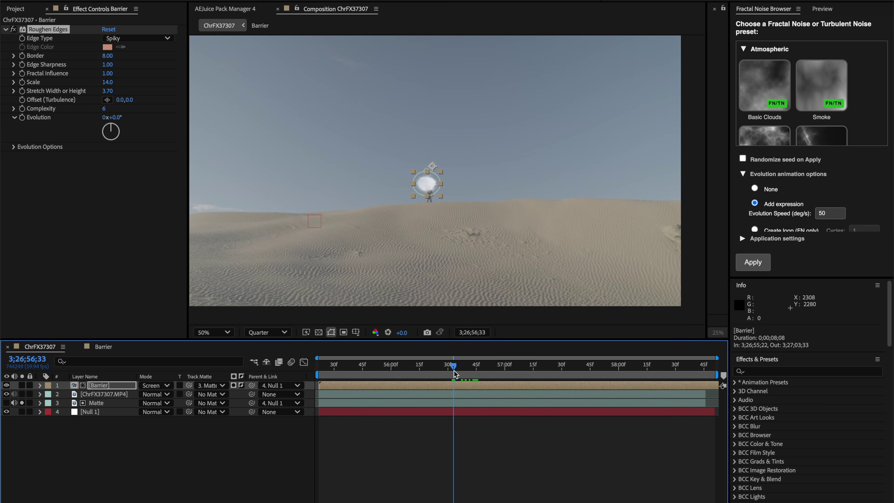
pyautogui.moveTo(476, 372)
pyautogui.mouseDown()
pyautogui.moveTo(495, 373)
pyautogui.moveTo(444, 376)
pyautogui.moveTo(471, 368)
pyautogui.mouseUp()
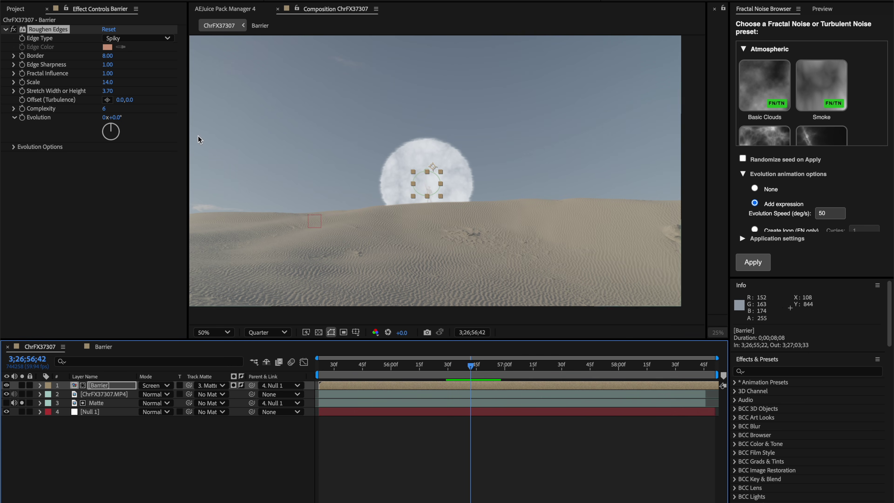
# Step: Add the Turbulent Displace effect to the Barrier layer below Roughen Edges and set its Complexity to 10
pyautogui.click(108, 113)
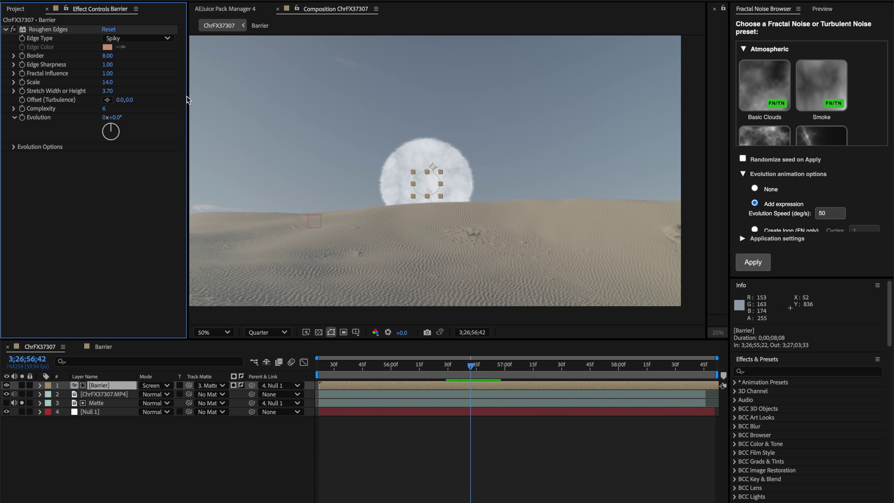
pyautogui.click(5, 30)
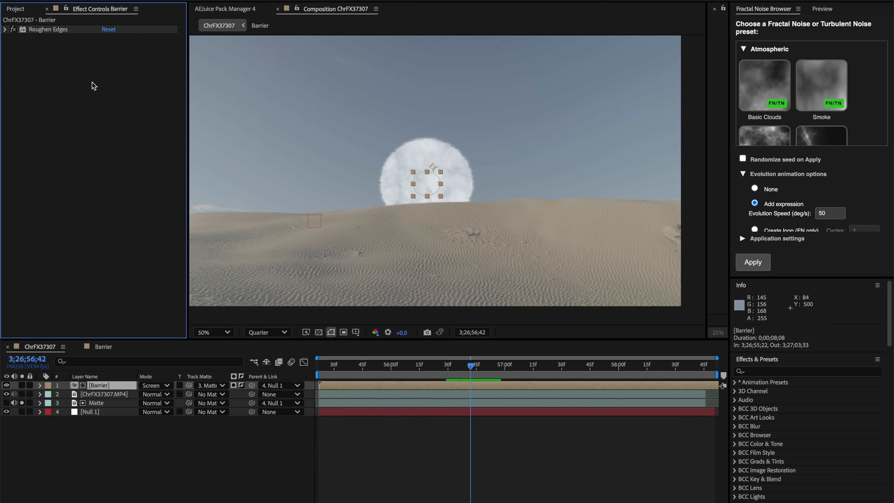
pyautogui.hotkey('ctrl', 'space')
pyautogui.write('turbi')
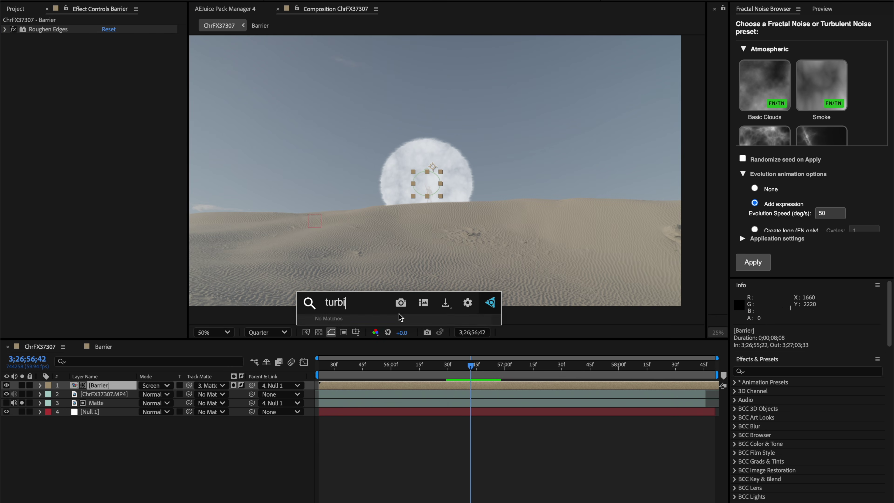
pyautogui.press('BackSpace')
pyautogui.press('Return')
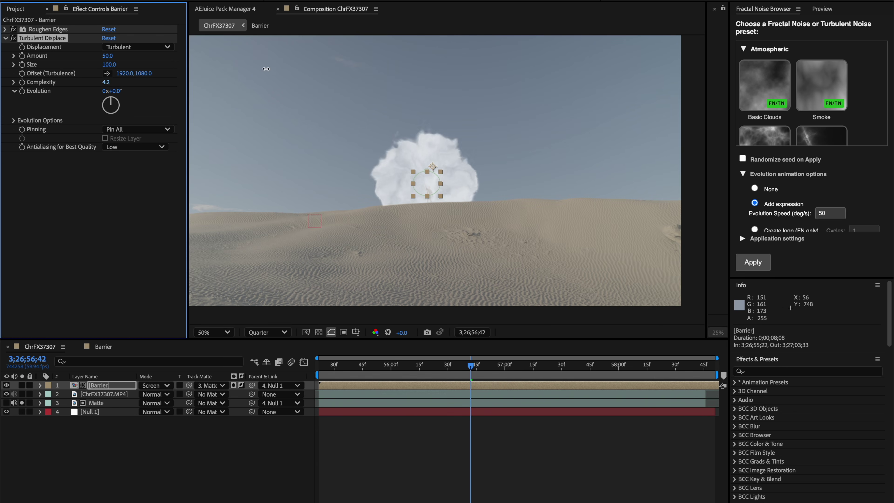
pyautogui.scroll(2, 419, 160)
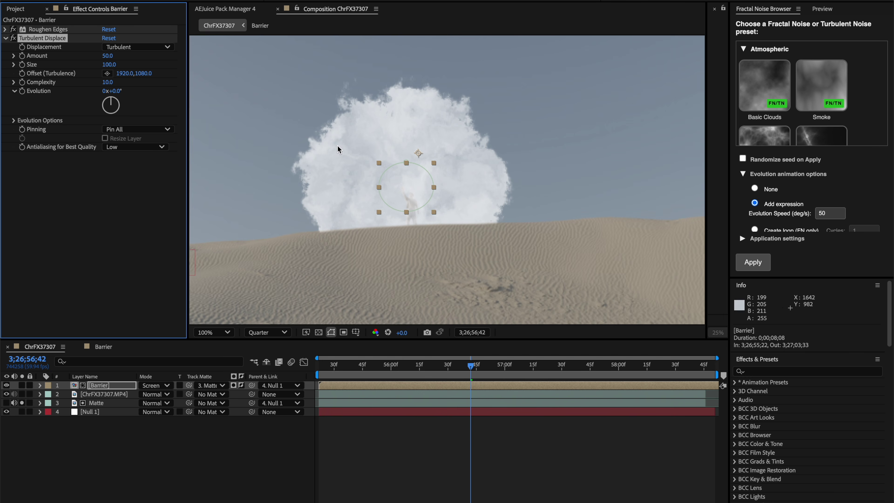
# Step: Scrub the displaced reveal from 3;26;56;31 to 3;26;57;13 to examine how the Barrier's edge expands
pyautogui.moveTo(470, 366); pyautogui.dragTo(451, 377)
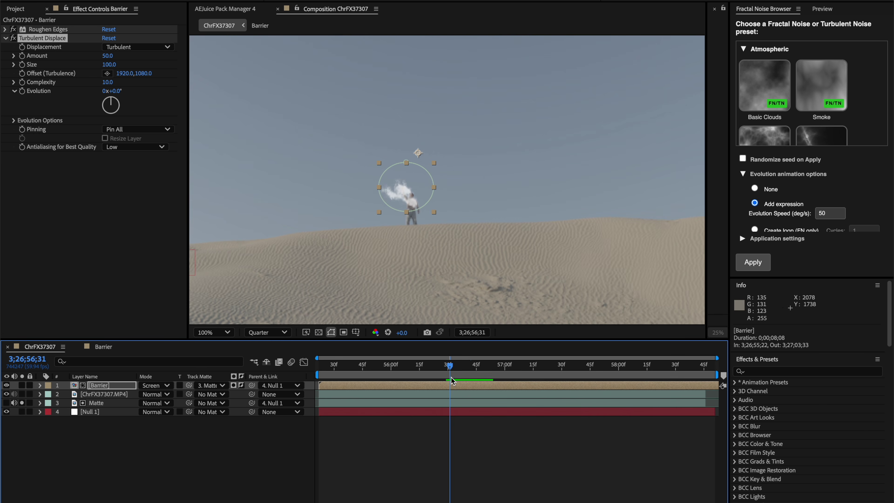
pyautogui.moveTo(451, 377); pyautogui.dragTo(530, 366)
pyautogui.scroll(-2, 530, 270)
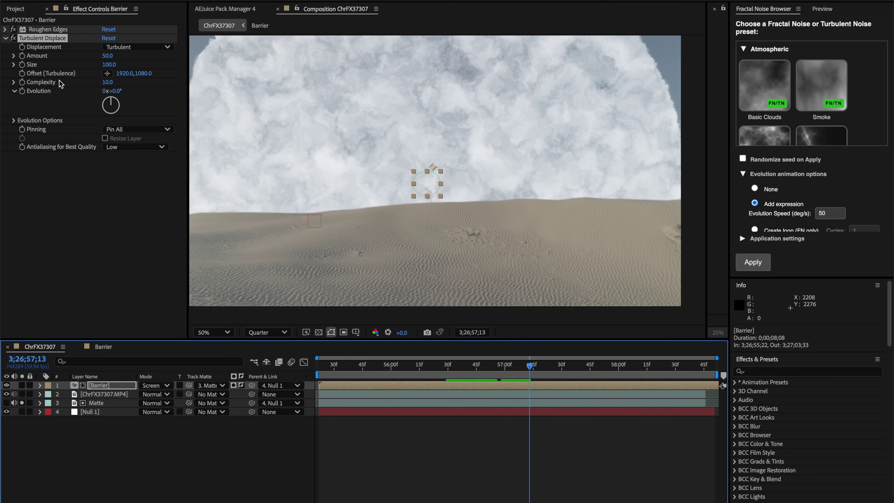
# Step: Keyframe Turbulent Displace's Amount from 50 at 3;26;57;13 down to 0 at 3;26;57;29
pyautogui.click(23, 56)
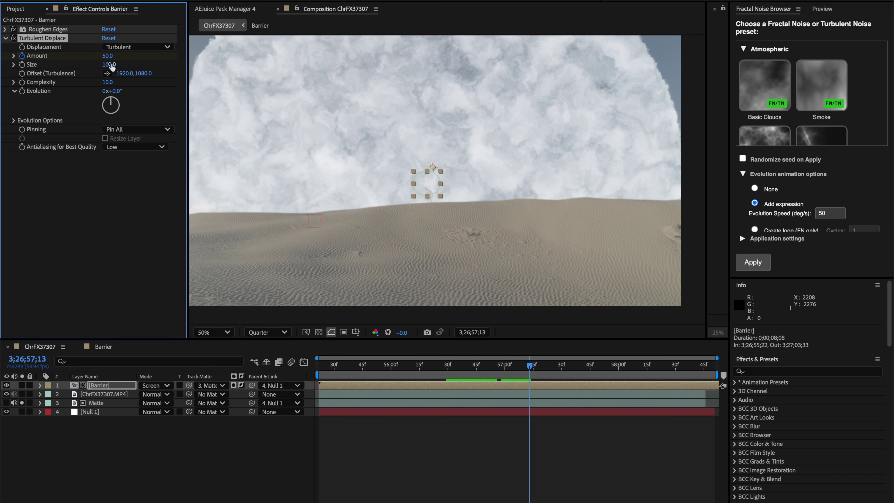
pyautogui.moveTo(534, 369); pyautogui.dragTo(561, 368)
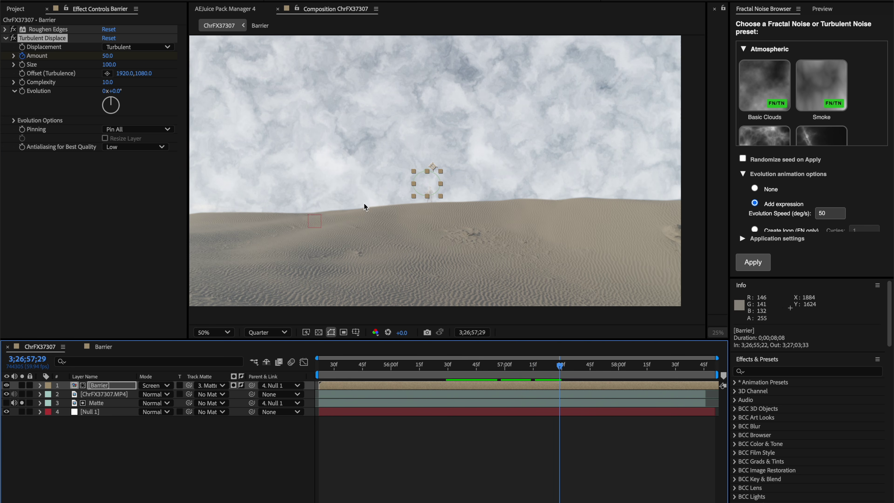
pyautogui.write('0')
pyautogui.press('Return')
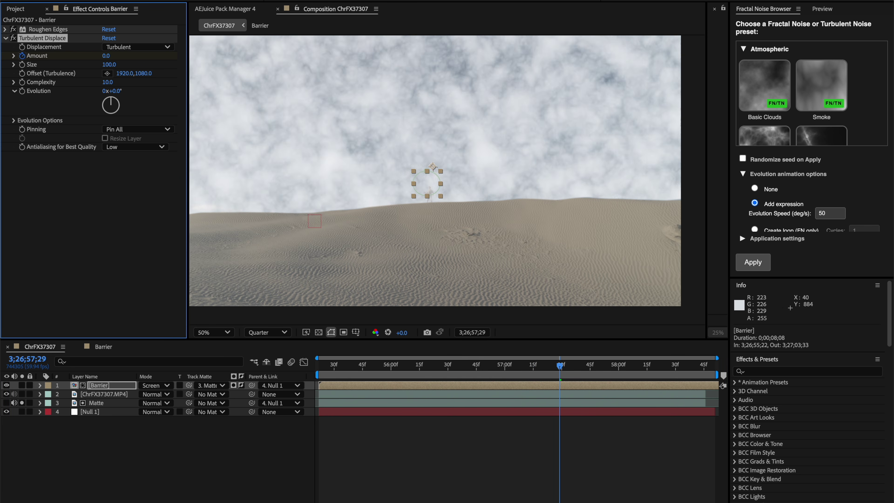
pyautogui.scroll(-2, 417, 147)
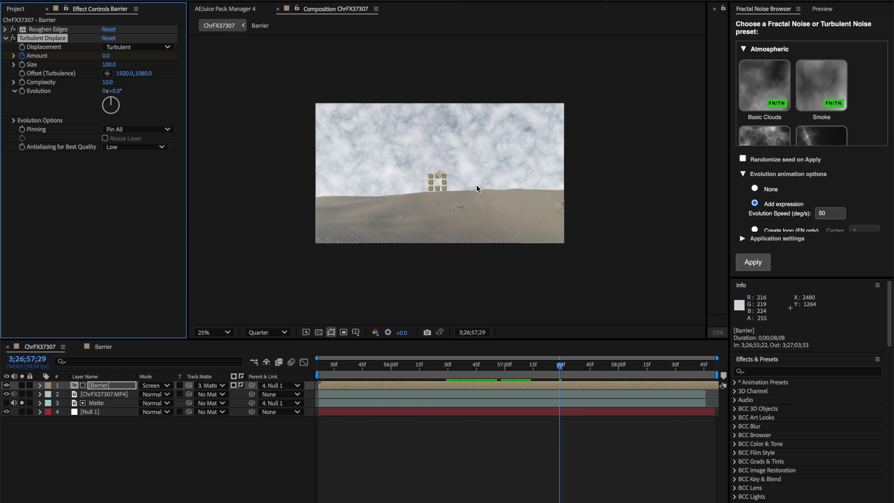
# Step: Reveal the Barrier layer's keyframes and apply Easy Ease In to the Amount keyframe at 3;26;57;29
pyautogui.moveTo(559, 366); pyautogui.dragTo(535, 389)
pyautogui.press('u')
pyautogui.click(540, 369)
pyautogui.press('space')
pyautogui.moveTo(544, 371); pyautogui.dragTo(558, 368)
pyautogui.doubleClick(559, 420)
pyautogui.press('Escape')
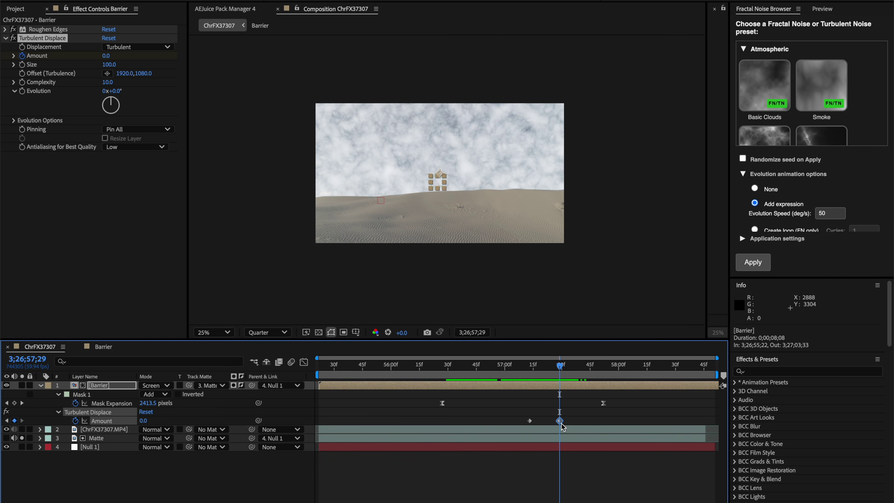
pyautogui.rightClick(559, 422)
pyautogui.moveTo(598, 502)
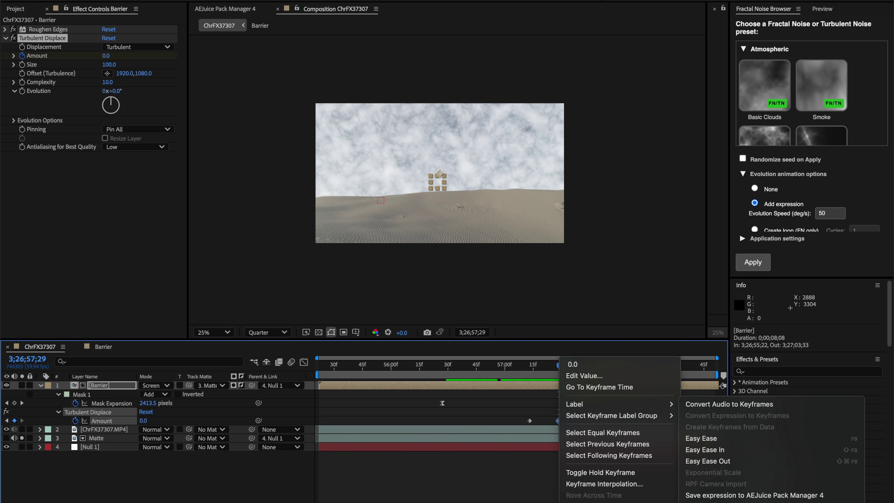
pyautogui.click(705, 450)
# Step: Move the first Turbulent Displace Amount keyframe to about 3;26;56;51 and apply Easy Ease to it
pyautogui.moveTo(558, 369); pyautogui.dragTo(532, 371)
pyautogui.moveTo(529, 421); pyautogui.dragTo(490, 421)
pyautogui.moveTo(480, 372)
pyautogui.mouseDown()
pyautogui.moveTo(513, 369)
pyautogui.moveTo(488, 371)
pyautogui.mouseUp()
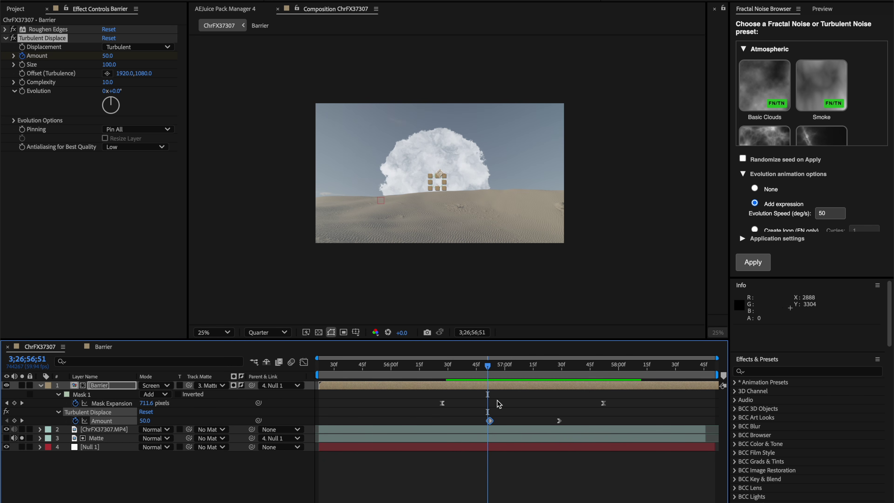
pyautogui.rightClick(490, 421)
pyautogui.moveTo(528, 502)
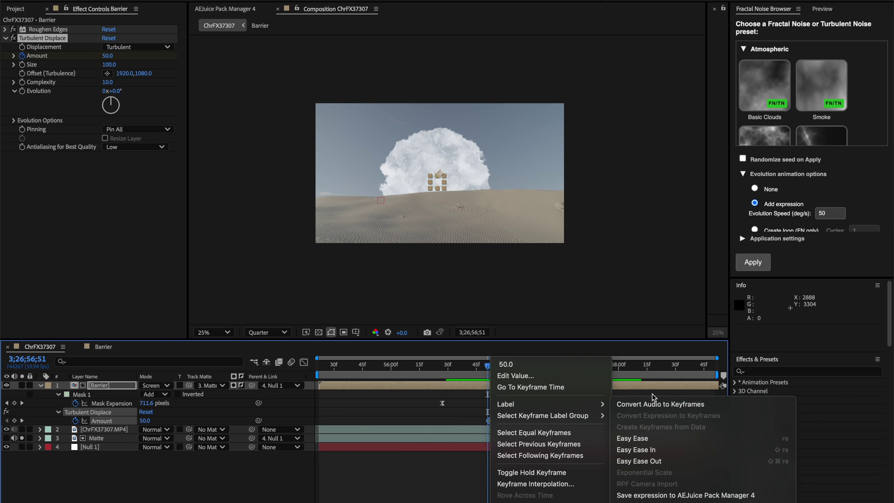
pyautogui.click(652, 439)
# Step: Retime the Turbulent Displace Amount keyframes so the first sits at 3;26;56;58 and the last at about 3;26;57;37
pyautogui.click(476, 368)
pyautogui.press('space')
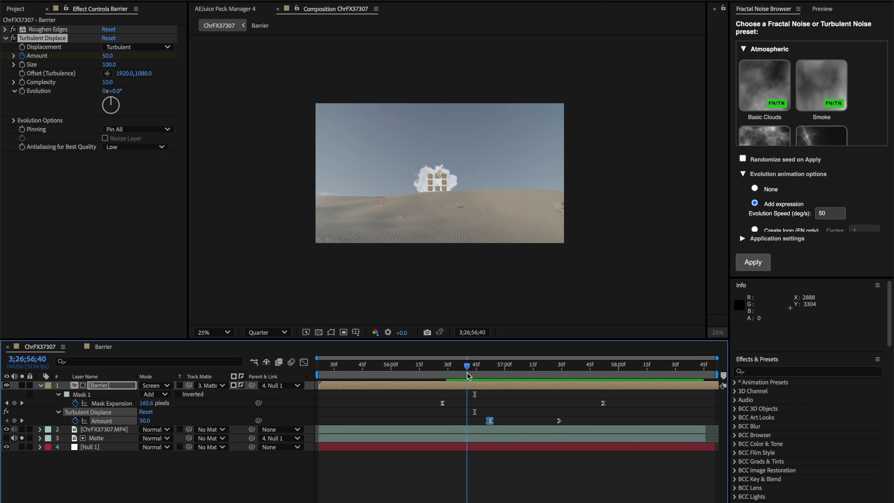
pyautogui.click(551, 368)
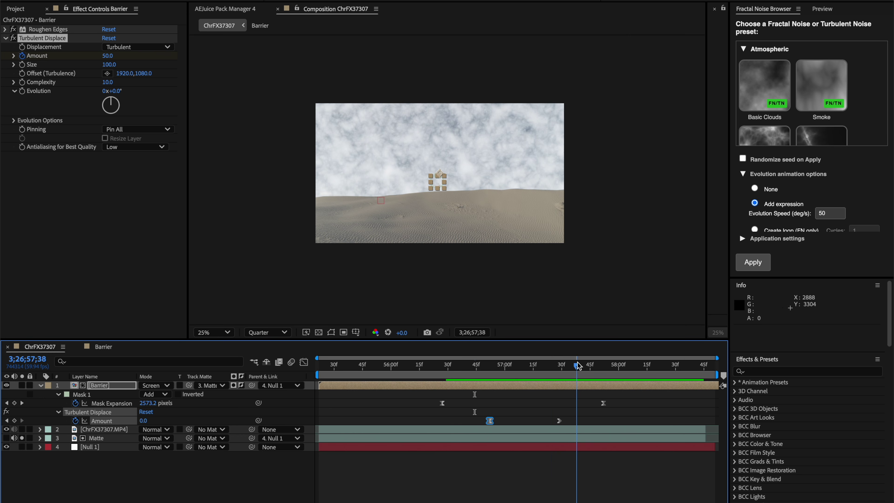
pyautogui.moveTo(559, 421); pyautogui.dragTo(574, 420)
pyautogui.moveTo(524, 374); pyautogui.dragTo(460, 424)
pyautogui.moveTo(466, 374); pyautogui.dragTo(510, 383)
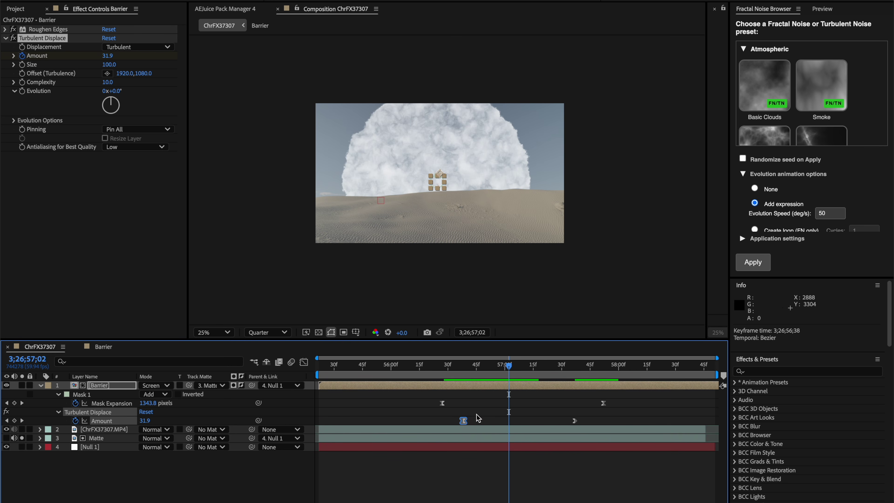
pyautogui.moveTo(473, 421); pyautogui.dragTo(502, 421)
pyautogui.moveTo(509, 368); pyautogui.dragTo(524, 377)
pyautogui.press('space')
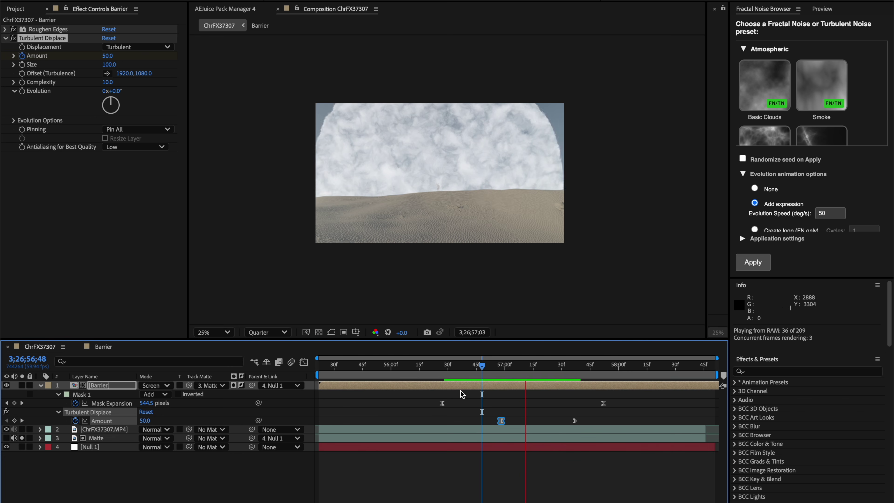
# Step: Scrub through the reveal up close to examine how the turbulent edge expands, and collapse the Turbulent Displace settings
pyautogui.moveTo(475, 368); pyautogui.dragTo(490, 388)
pyautogui.click(561, 367)
pyautogui.moveTo(563, 368); pyautogui.dragTo(505, 372)
pyautogui.click(6, 38)
pyautogui.press('.')
pyautogui.press('.')
pyautogui.press(',')
pyautogui.press(',')
# Step: Try the CC Sphere effect with a larger Radius on the Barrier layer, and undo it
pyautogui.click(66, 105)
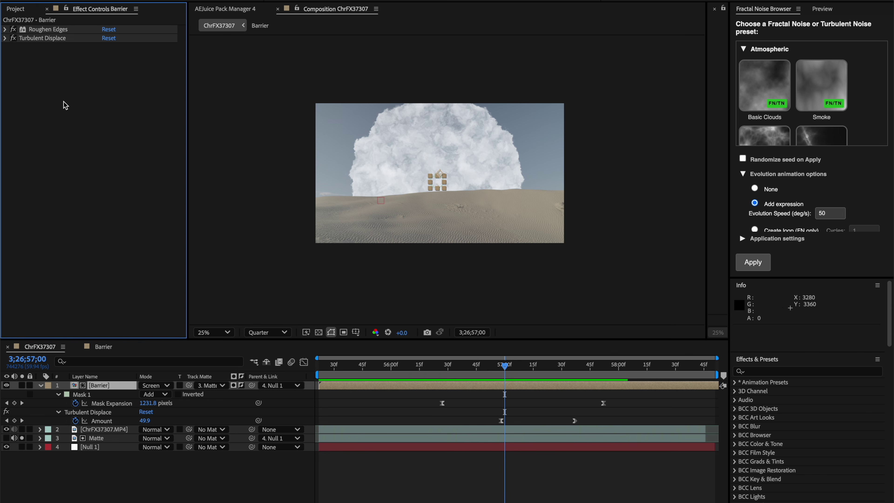
pyautogui.hotkey('ctrl', 'space')
pyautogui.write('c')
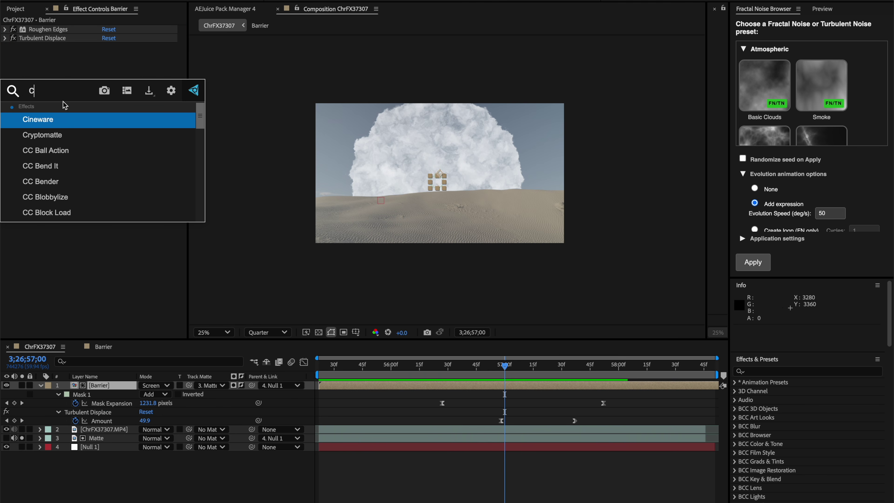
pyautogui.write('c sphere')
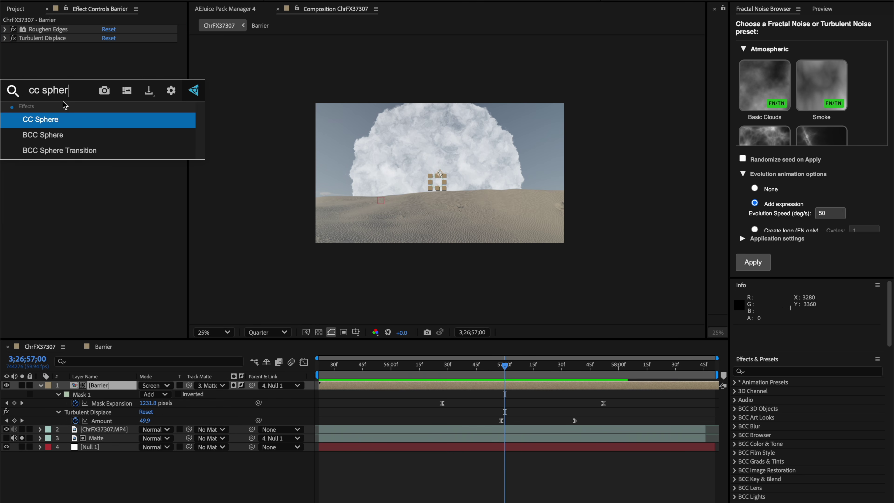
pyautogui.press('Return')
pyautogui.moveTo(482, 369); pyautogui.dragTo(500, 369)
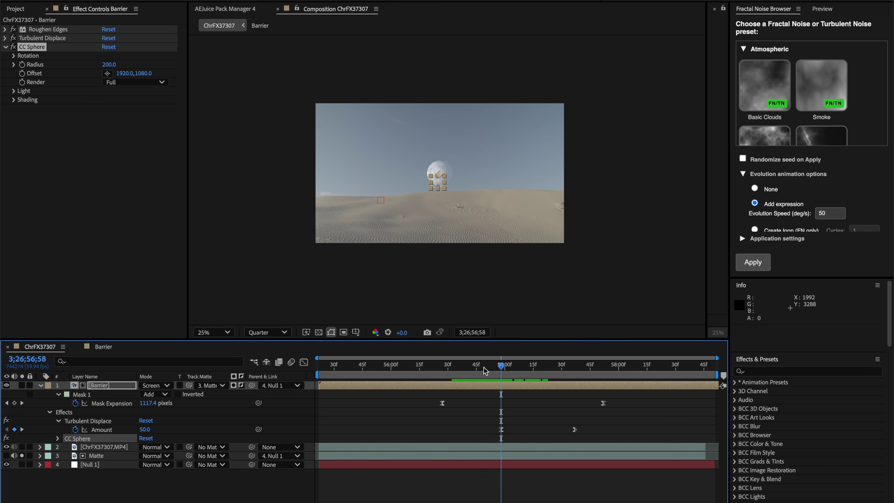
pyautogui.press('.')
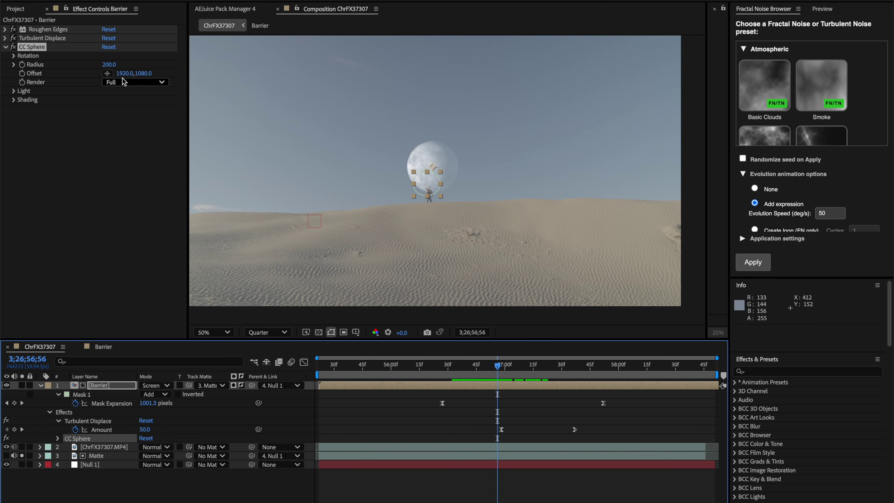
pyautogui.moveTo(114, 68); pyautogui.dragTo(229, 79)
pyautogui.moveTo(472, 374); pyautogui.dragTo(511, 365)
pyautogui.press(',')
pyautogui.press('super+z')
pyautogui.press('super+z')
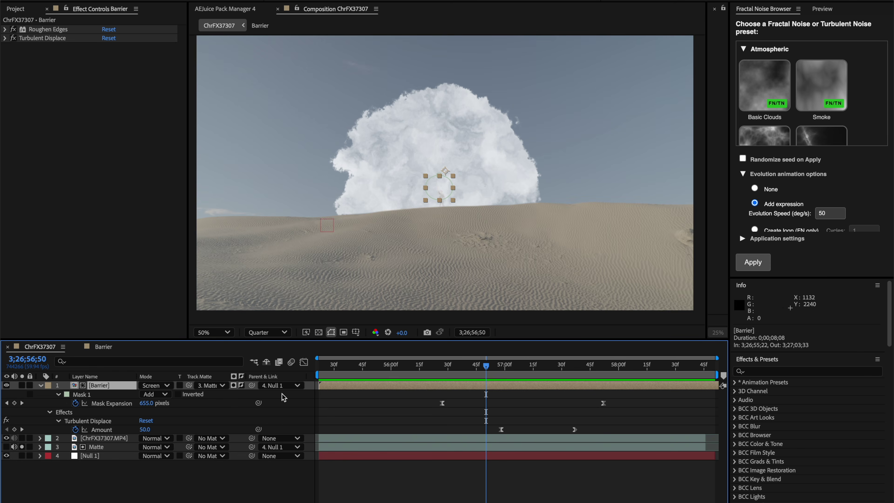
# Step: Add Optical Glow to the Barrier layer for Video footage with Amount 7 and Size 44
pyautogui.hotkey('ctrl', 'space')
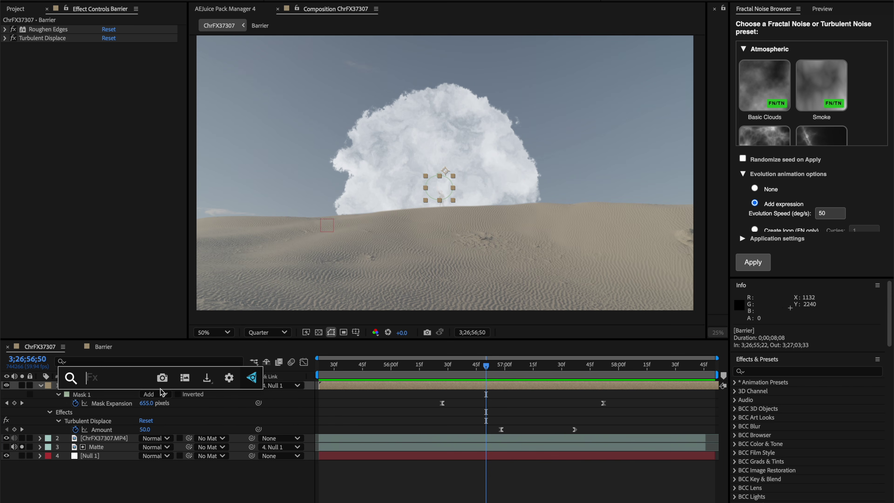
pyautogui.write('optica')
pyautogui.press('Down')
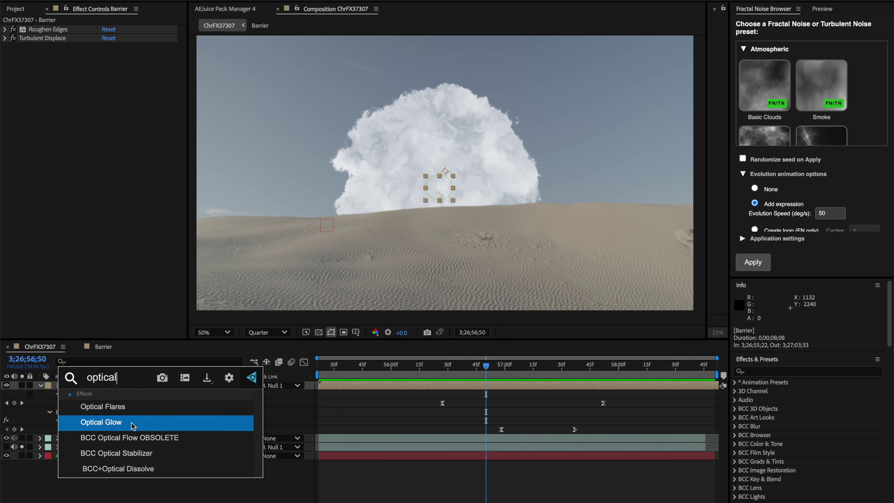
pyautogui.press('Return')
pyautogui.click(116, 111)
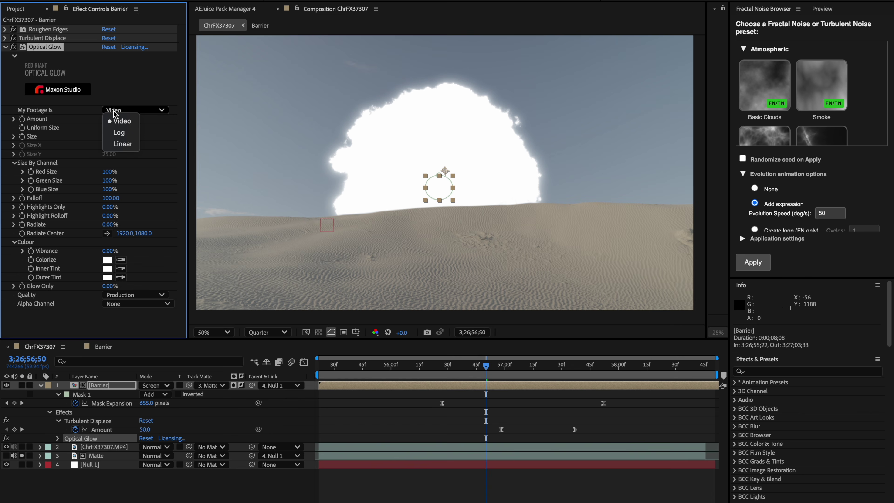
pyautogui.click(129, 122)
pyautogui.moveTo(105, 120); pyautogui.dragTo(96, 142)
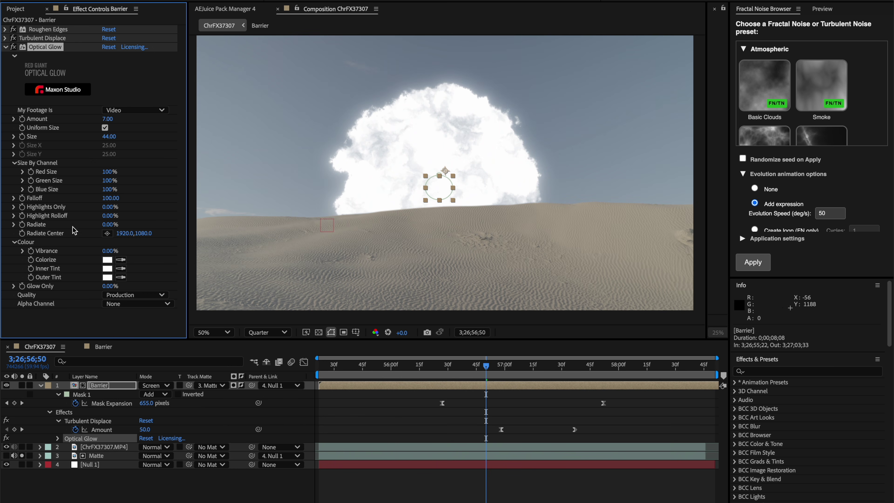
# Step: Set Optical Glow's Highlights Only to 70% and Highlight Rolloff to 19%, and check the result up to 3;26;58;27
pyautogui.moveTo(113, 207); pyautogui.dragTo(145, 208)
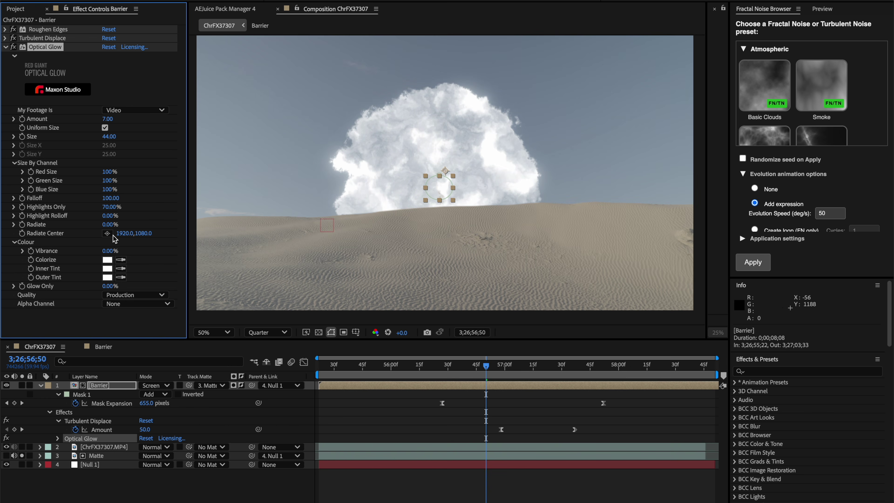
pyautogui.moveTo(95, 221)
pyautogui.mouseDown()
pyautogui.moveTo(121, 215)
pyautogui.moveTo(100, 220)
pyautogui.mouseUp()
pyautogui.moveTo(495, 372); pyautogui.dragTo(671, 373)
pyautogui.scroll(-2, 528, 261)
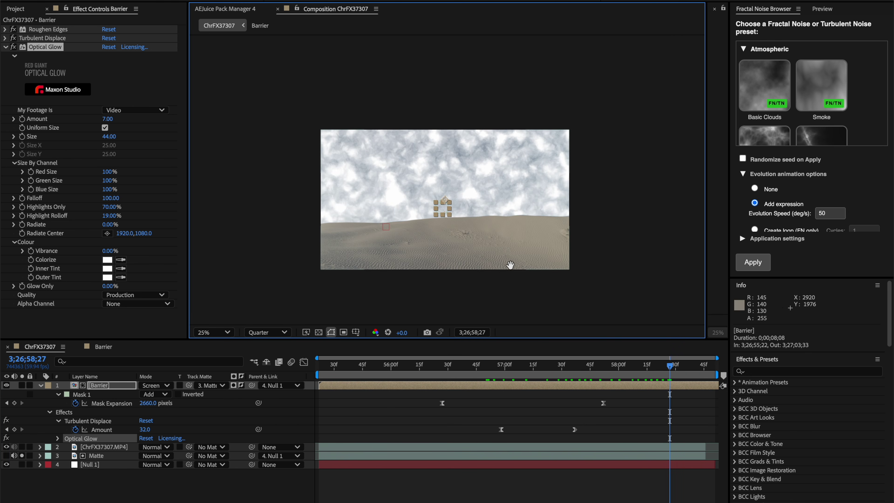
pyautogui.scroll(2, 436, 211)
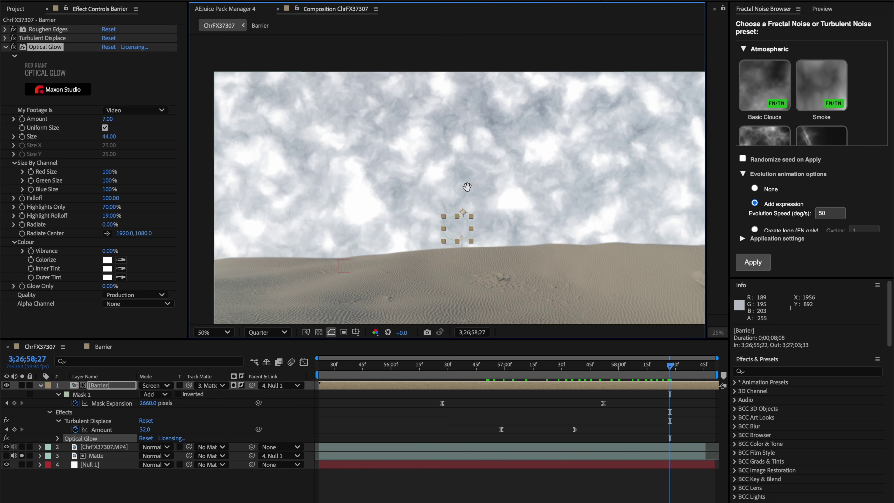
# Step: Set Optical Glow's Colorize color to cyan and its Amount to 5, and scrub the reveal to check it
pyautogui.click(108, 261)
pyautogui.click(429, 234)
pyautogui.moveTo(443, 228)
pyautogui.mouseDown()
pyautogui.moveTo(396, 212)
pyautogui.moveTo(409, 213)
pyautogui.mouseUp()
pyautogui.moveTo(474, 222)
pyautogui.mouseDown()
pyautogui.moveTo(474, 272)
pyautogui.moveTo(477, 256)
pyautogui.mouseUp()
pyautogui.click(357, 229)
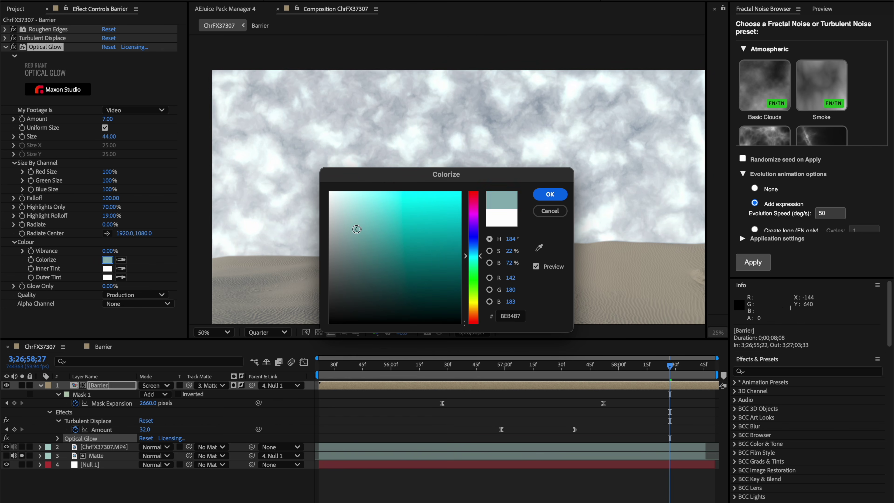
pyautogui.click(550, 194)
pyautogui.moveTo(469, 373); pyautogui.dragTo(534, 375)
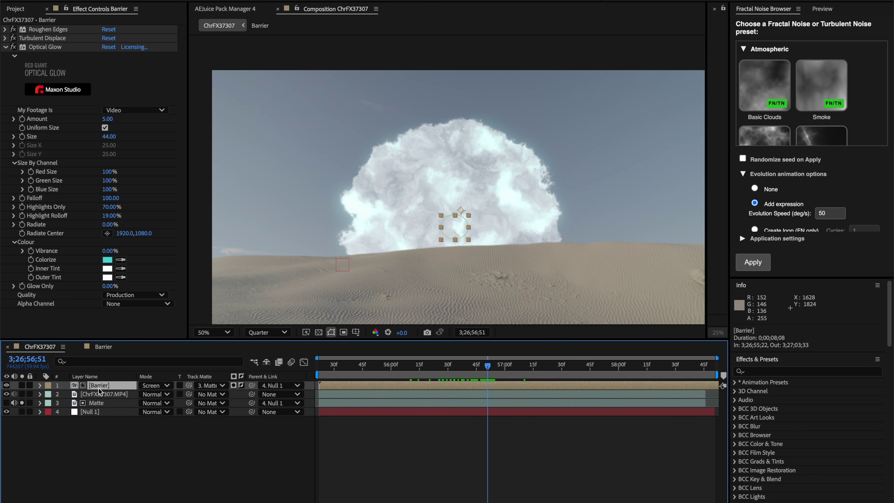
# Step: Duplicate the Barrier layer, hide the lower copy and collapse the upper copy's effects
pyautogui.hotkey('ctrl', 'd')
pyautogui.click(7, 385)
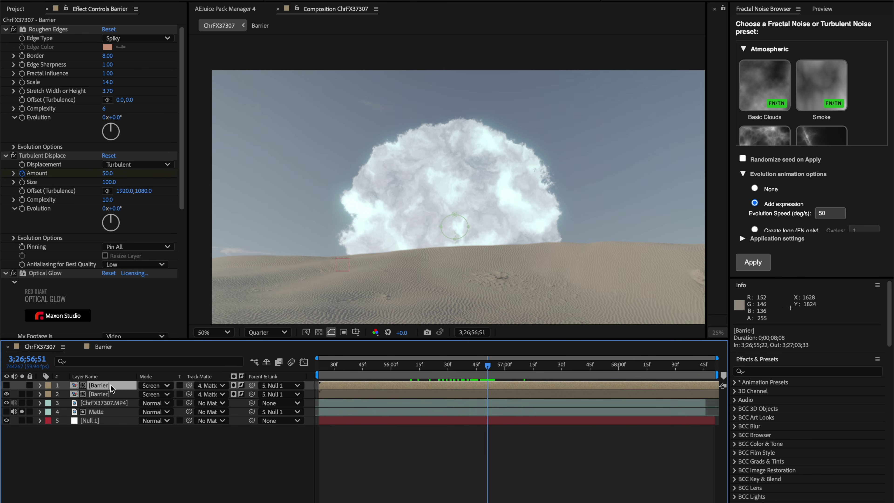
pyautogui.click(7, 394)
pyautogui.click(7, 385)
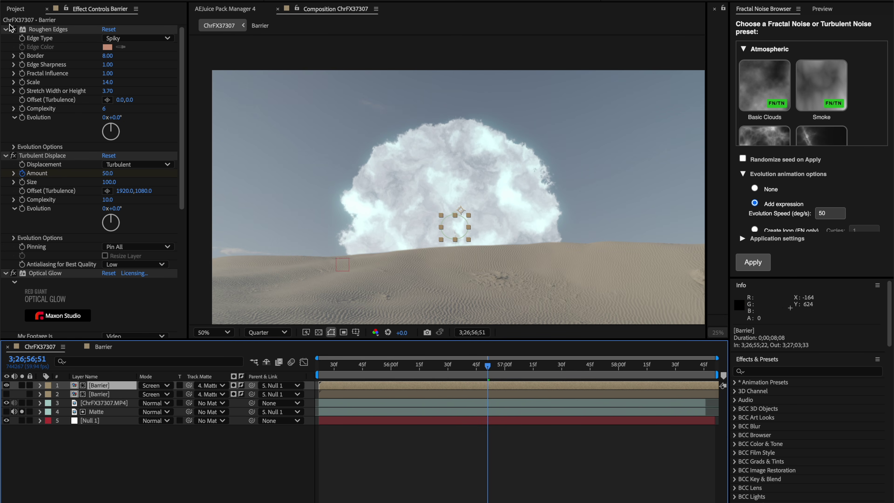
pyautogui.click(6, 30)
pyautogui.click(5, 37)
pyautogui.click(5, 47)
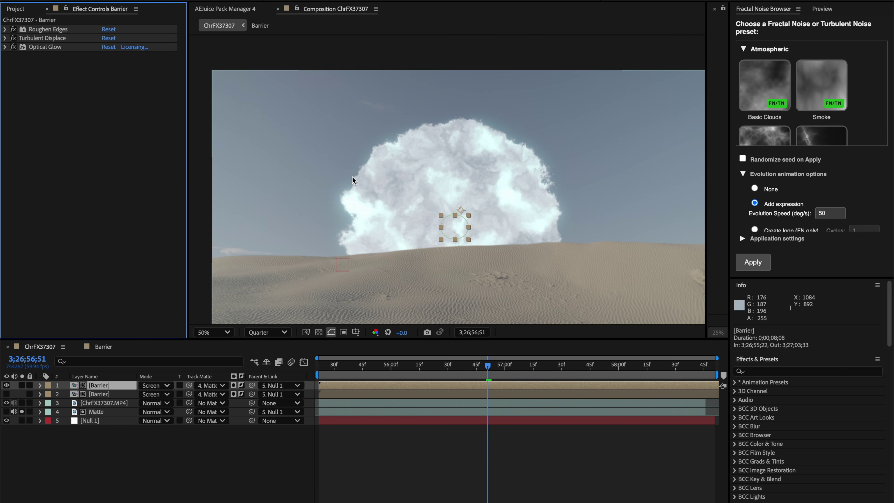
# Step: Add the Find Edges effect with Invert enabled to the upper Barrier copy, and inspect its outline up close
pyautogui.hotkey('ctrl', 'space')
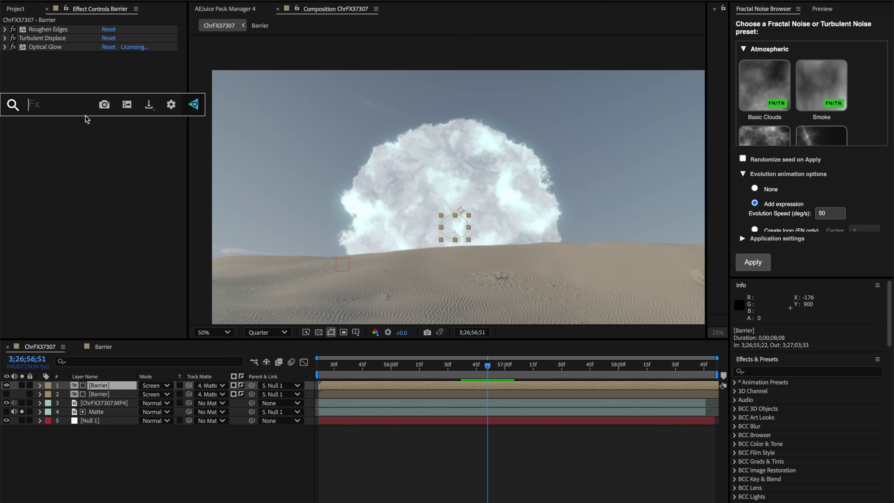
pyautogui.write('in')
pyautogui.press('BackSpace')
pyautogui.press('BackSpace')
pyautogui.write('find')
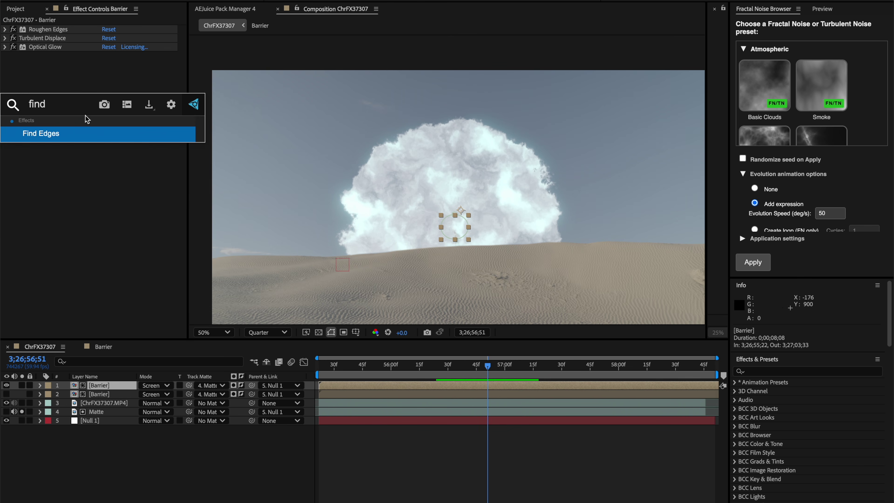
pyautogui.press('Return')
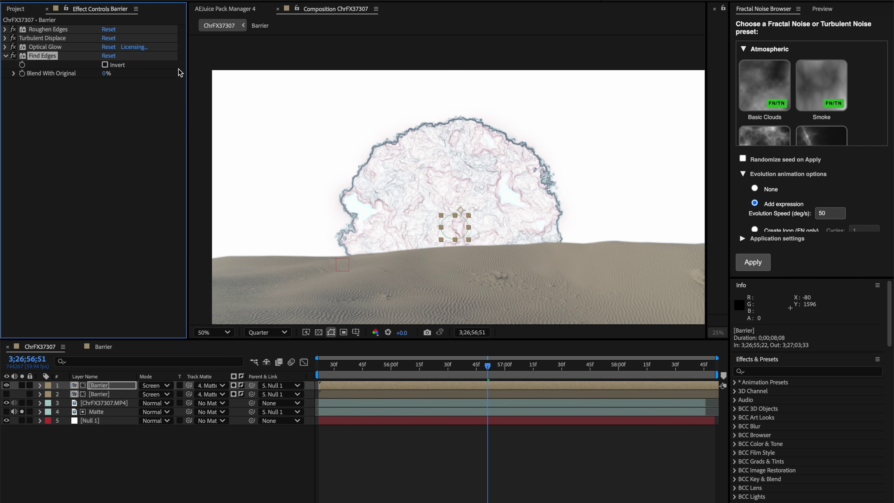
pyautogui.click(104, 65)
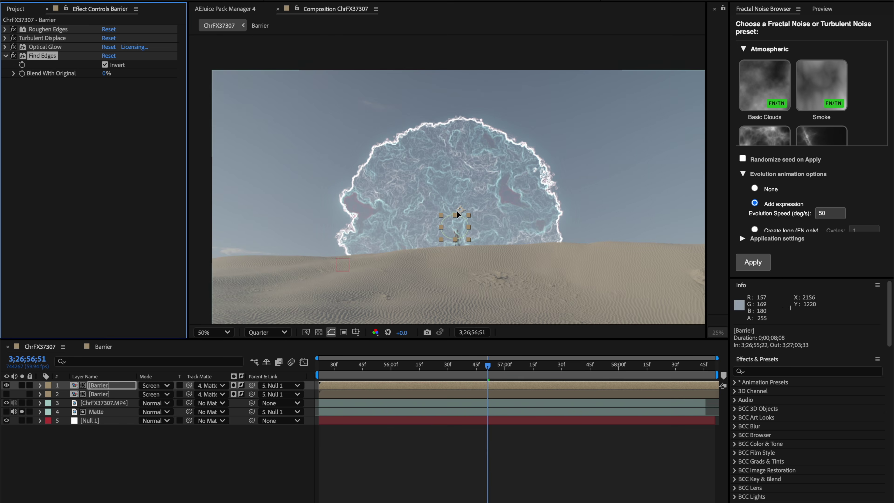
pyautogui.scroll(2, 457, 211)
pyautogui.scroll(-2, 452, 189)
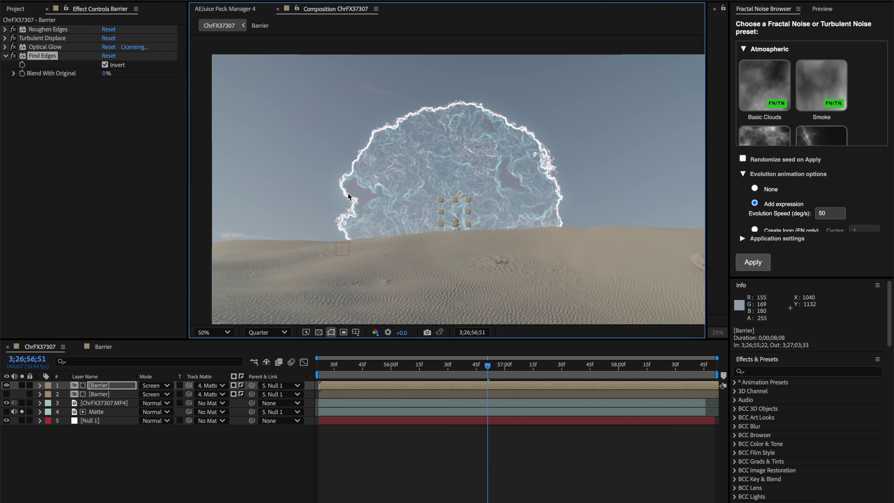
# Step: Move the Find Edges effect above Optical Glow on the upper Barrier copy, and scrub the reveal to check it
pyautogui.moveTo(469, 358); pyautogui.dragTo(494, 366)
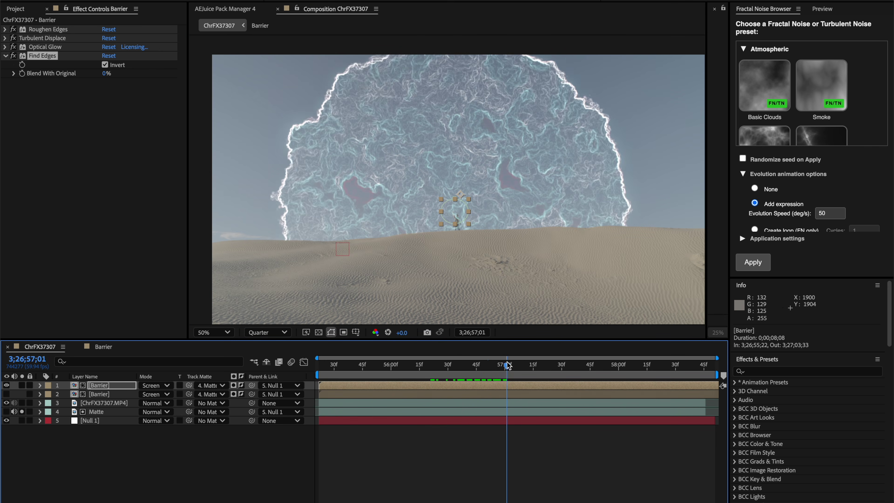
pyautogui.click(162, 89)
pyautogui.hotkey('ctrl', 'z')
pyautogui.moveTo(46, 56); pyautogui.dragTo(45, 46)
pyautogui.moveTo(486, 365)
pyautogui.mouseDown()
pyautogui.moveTo(445, 369)
pyautogui.moveTo(502, 359)
pyautogui.mouseUp()
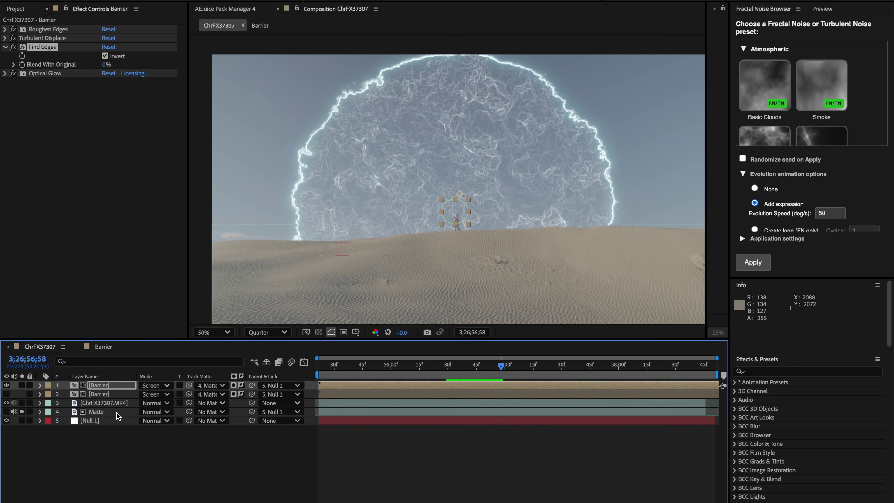
# Step: Make the lower Barrier copy visible again and compare the result with and without each copy
pyautogui.click(7, 394)
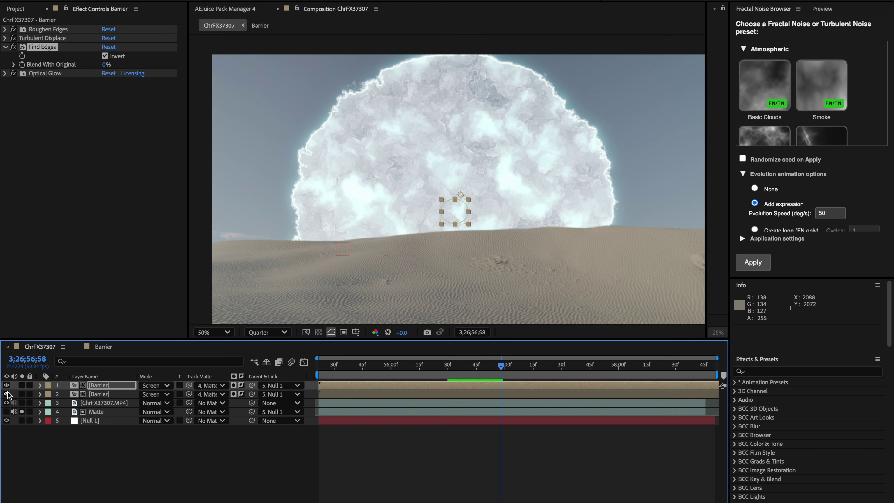
pyautogui.click(7, 394)
pyautogui.click(7, 394)
pyautogui.click(7, 385)
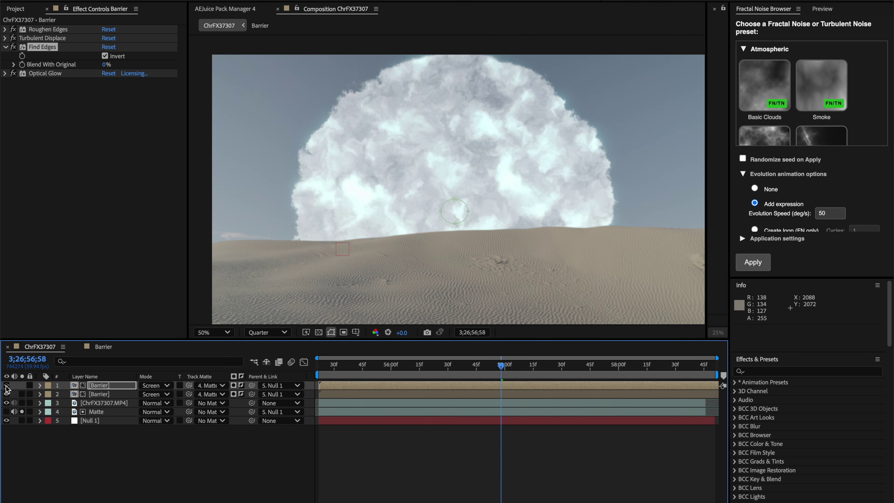
pyautogui.click(7, 386)
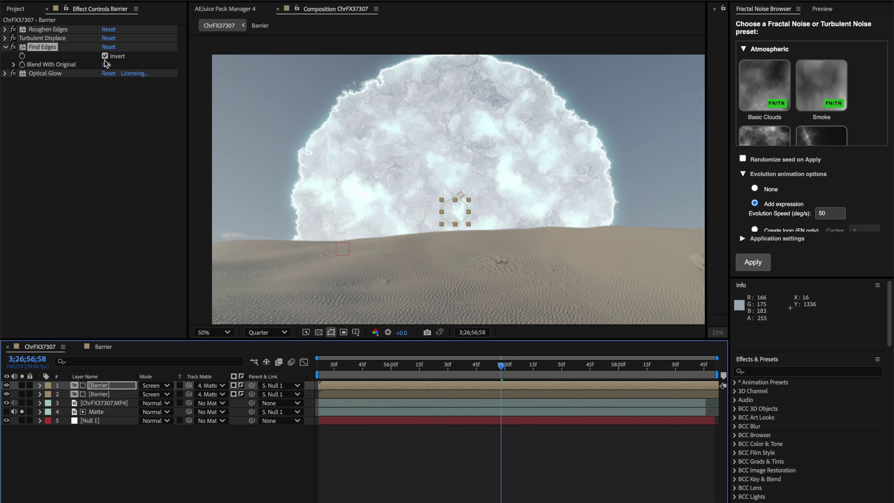
# Step: Set the upper Barrier's Optical Glow Amount to 12, Size to 109 and Radiate to 12%, and preview the glow
pyautogui.click(81, 74)
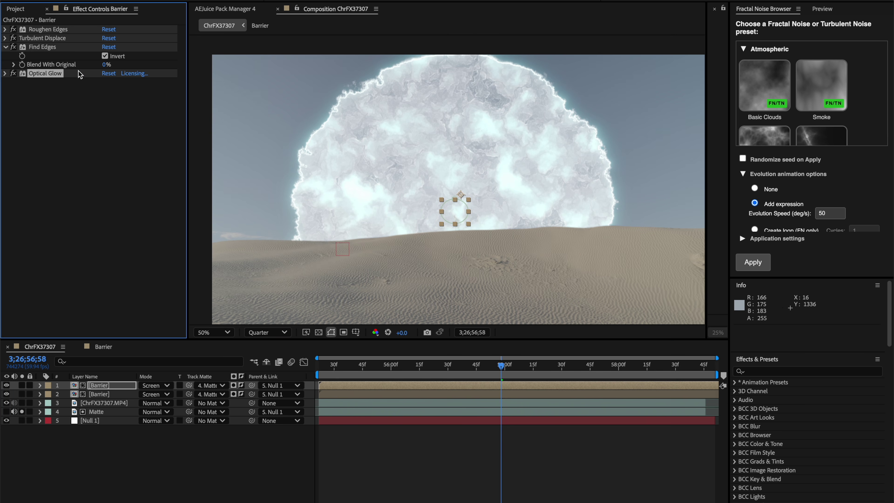
pyautogui.click(5, 73)
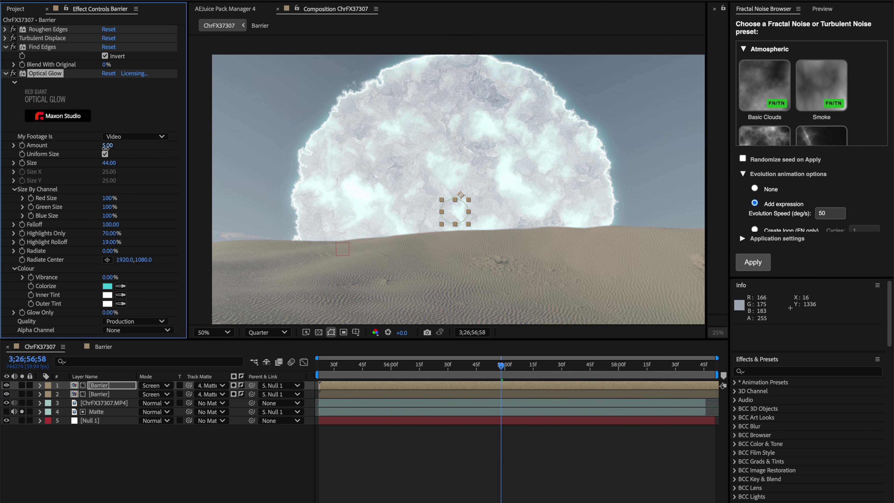
pyautogui.moveTo(107, 147); pyautogui.dragTo(124, 163)
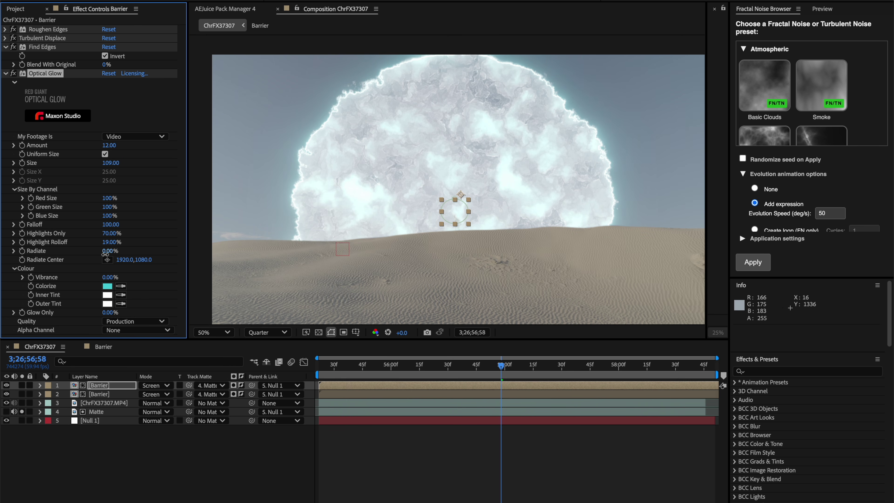
pyautogui.press('space')
# Step: Add the Shine effect to the upper Barrier and place its Source Point at 1867.7, 733.0 inside the dome
pyautogui.hotkey('ctrl', 'space')
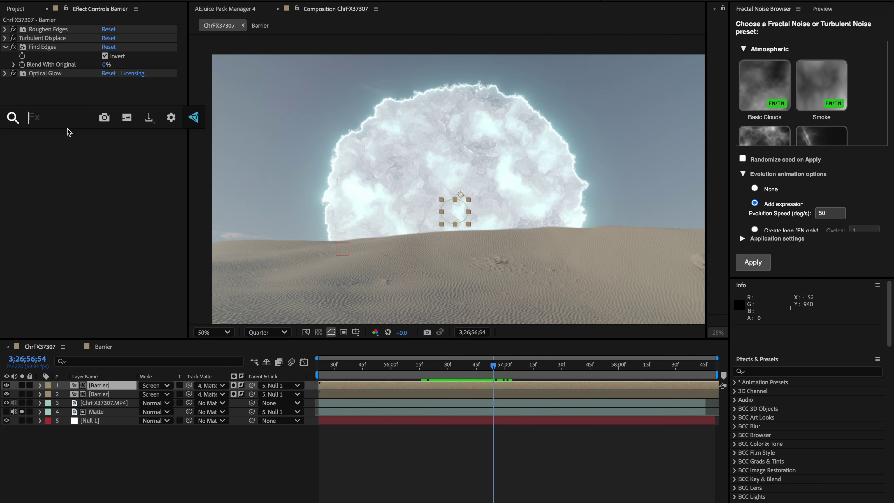
pyautogui.write('shine')
pyautogui.press('Return')
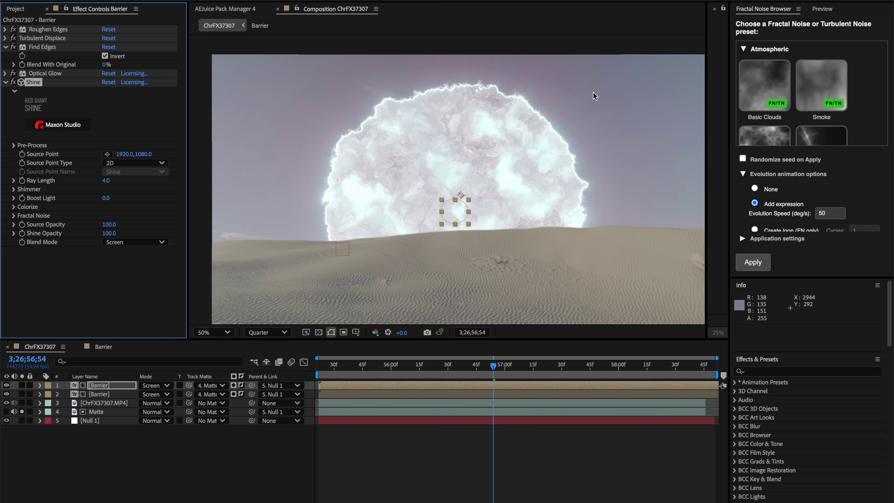
pyautogui.click(107, 154)
pyautogui.click(480, 155)
pyautogui.moveTo(476, 156)
pyautogui.mouseDown()
pyautogui.moveTo(426, 156)
pyautogui.moveTo(510, 140)
pyautogui.moveTo(452, 149)
pyautogui.mouseUp()
pyautogui.moveTo(455, 103)
pyautogui.mouseDown()
pyautogui.moveTo(452, 160)
pyautogui.moveTo(454, 149)
pyautogui.mouseUp()
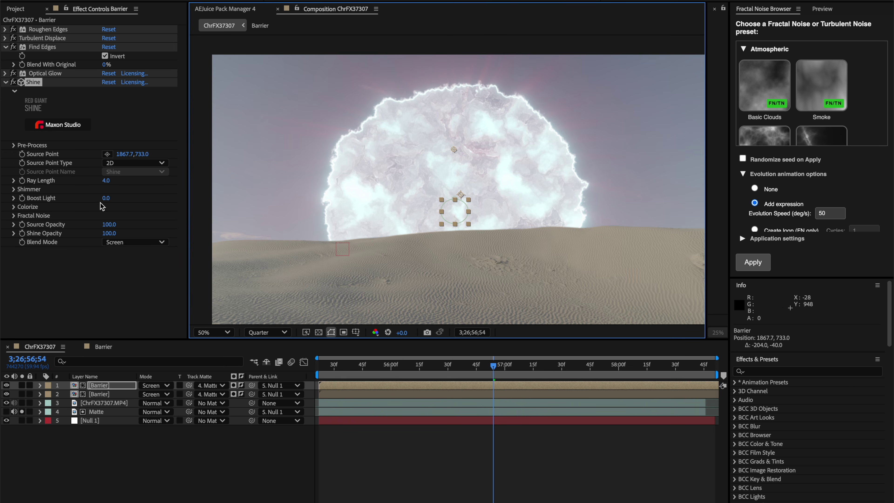
# Step: Set Shine's Colorize mode to One Color
pyautogui.click(13, 207)
pyautogui.click(138, 215)
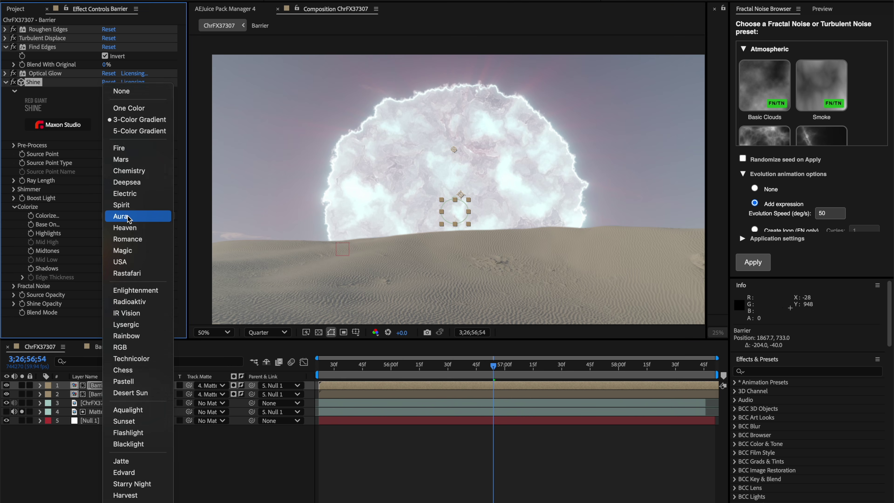
pyautogui.click(141, 127)
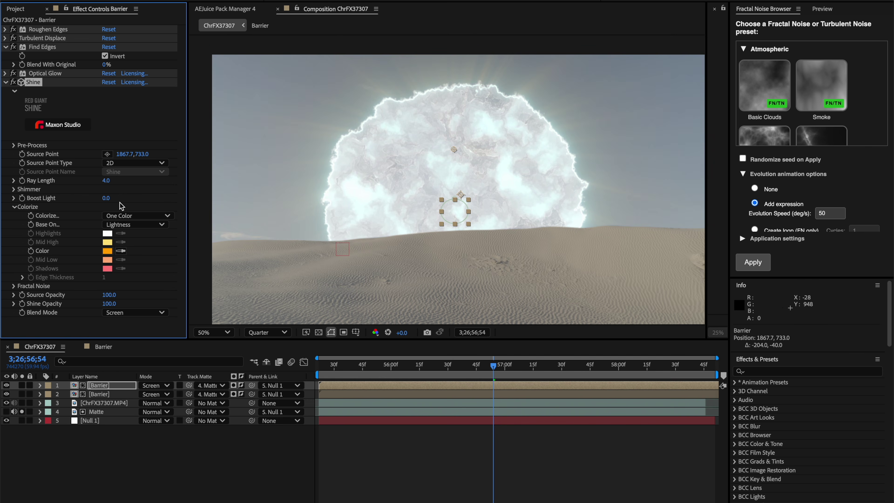
# Step: Try the light cyan 6AC2D0 as Shine's color, and undo the change
pyautogui.click(107, 251)
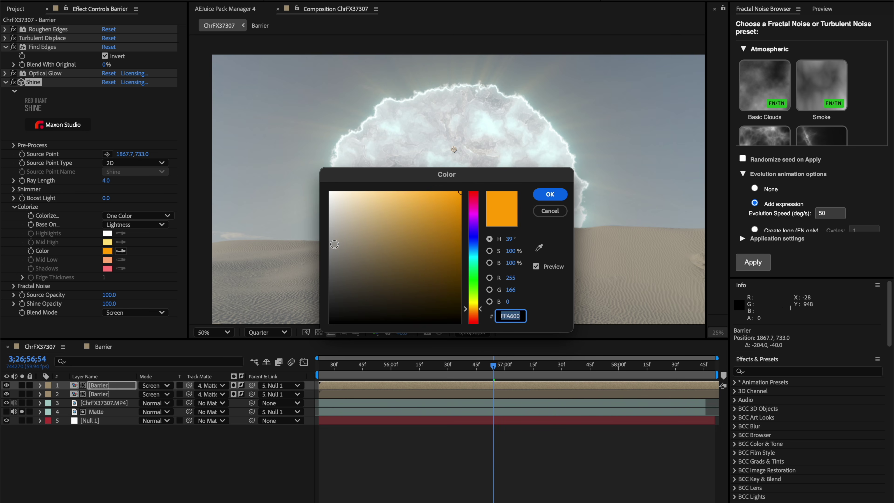
pyautogui.moveTo(473, 279)
pyautogui.mouseDown()
pyautogui.moveTo(471, 238)
pyautogui.moveTo(470, 253)
pyautogui.mouseUp()
pyautogui.click(393, 216)
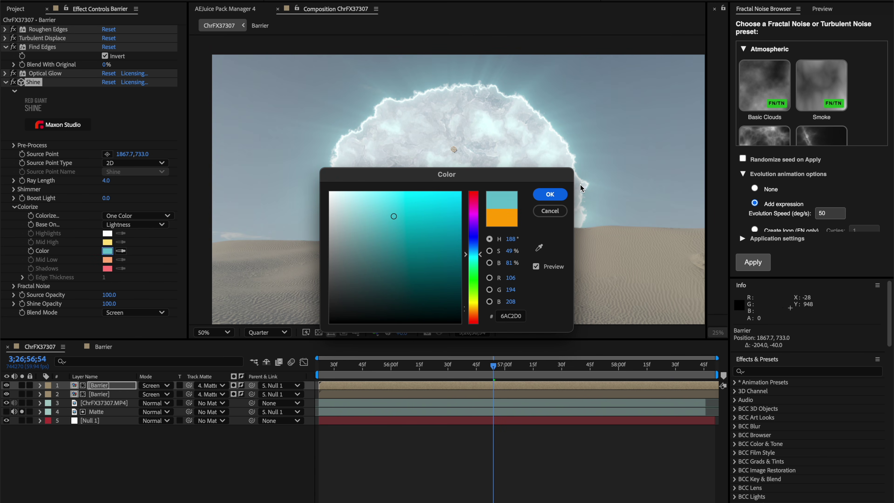
pyautogui.press('Return')
pyautogui.hotkey('ctrl', 'z')
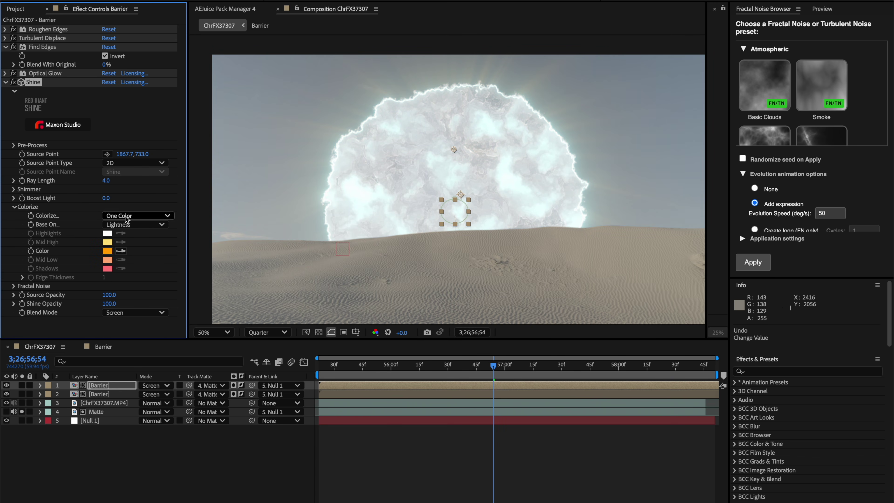
pyautogui.click(137, 216)
pyautogui.press('Escape')
# Step: Set Shine's color to cyan and scrub the reveal to check the rays
pyautogui.click(106, 251)
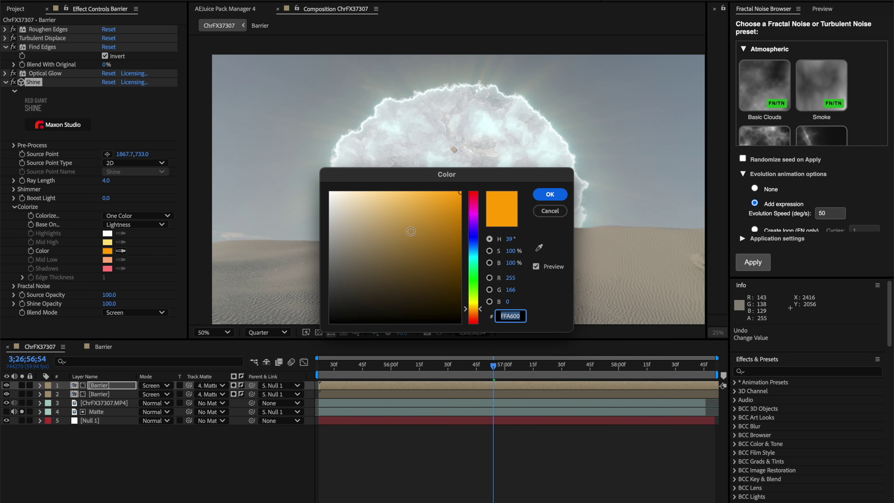
pyautogui.moveTo(467, 245); pyautogui.dragTo(473, 254)
pyautogui.click(401, 209)
pyautogui.moveTo(400, 209)
pyautogui.mouseDown()
pyautogui.moveTo(340, 216)
pyautogui.moveTo(399, 210)
pyautogui.mouseUp()
pyautogui.click(550, 194)
pyautogui.moveTo(515, 374); pyautogui.dragTo(494, 353)
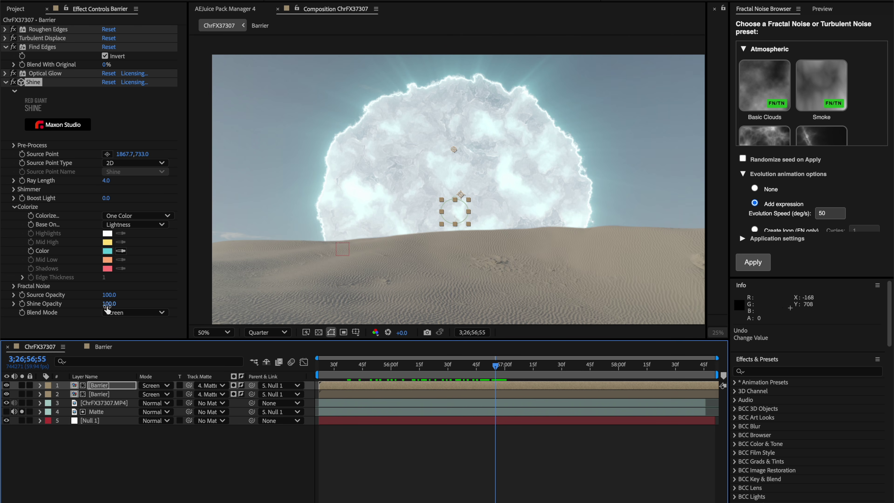
# Step: Set Shine Opacity to 29 and check the expanding barrier up to 3;26;58;00
pyautogui.moveTo(110, 307); pyautogui.dragTo(84, 303)
pyautogui.moveTo(474, 366); pyautogui.dragTo(531, 368)
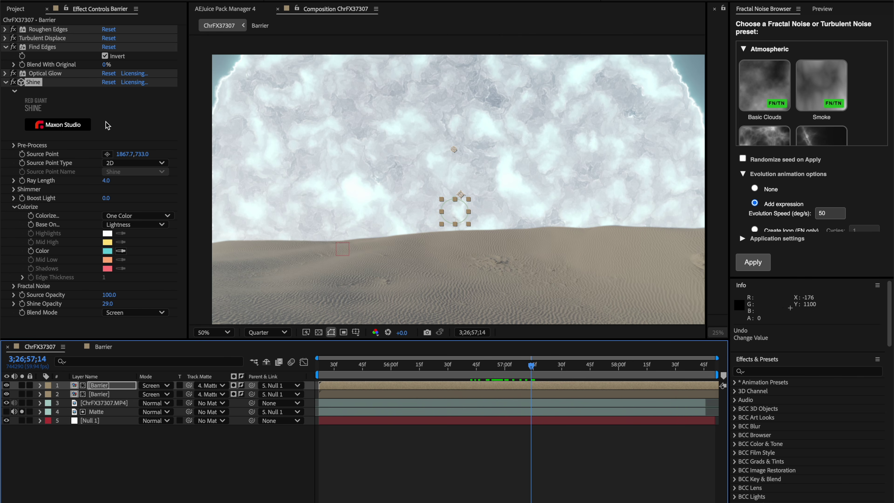
pyautogui.click(6, 82)
pyautogui.click(5, 73)
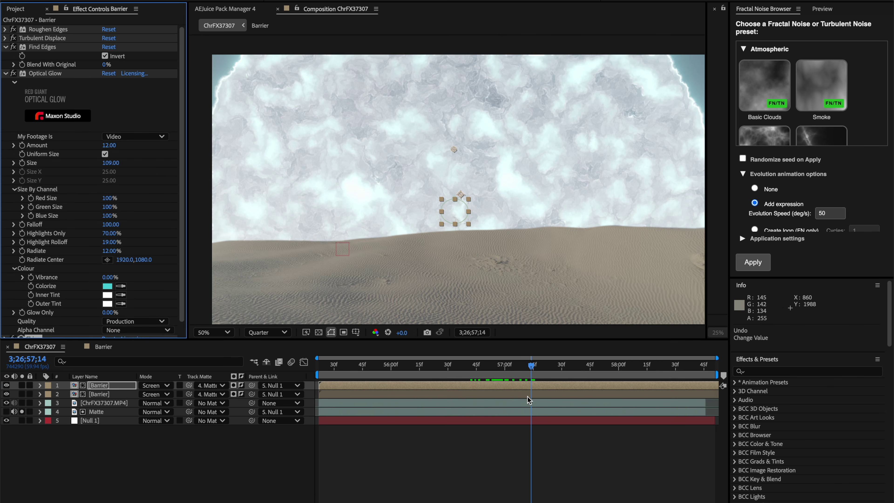
pyautogui.moveTo(527, 371); pyautogui.dragTo(620, 374)
pyautogui.press(',')
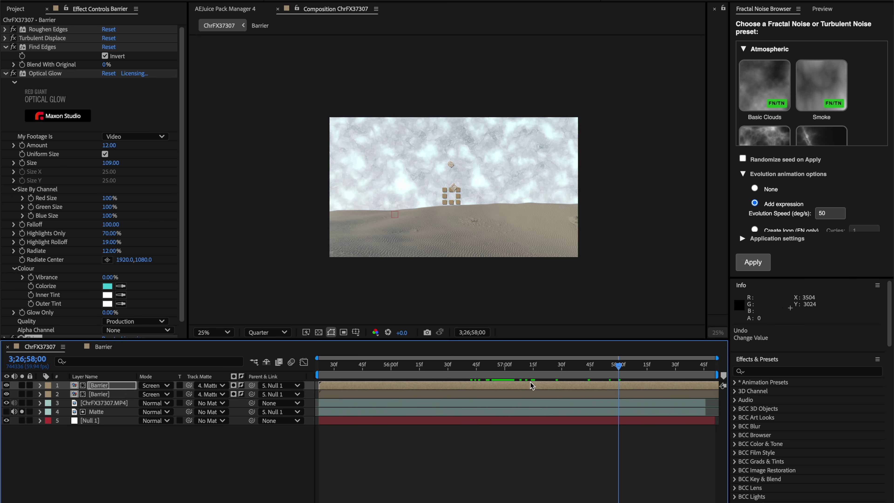
pyautogui.moveTo(480, 376); pyautogui.dragTo(520, 373)
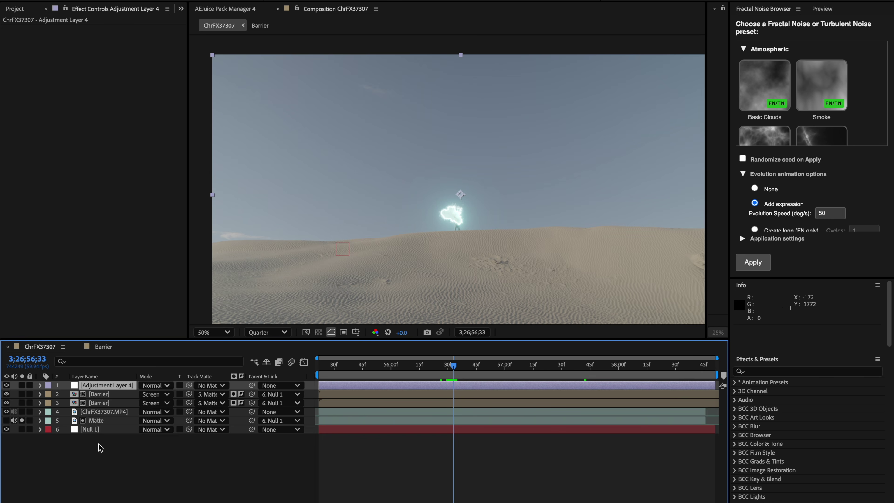
# Step: Add Radial Blur to a new top adjustment layer, centered at 1876, 1248 on the barrier's origin, with Type set to Zoom
pyautogui.hotkey('ctrl', 'space')
pyautogui.write('radial')
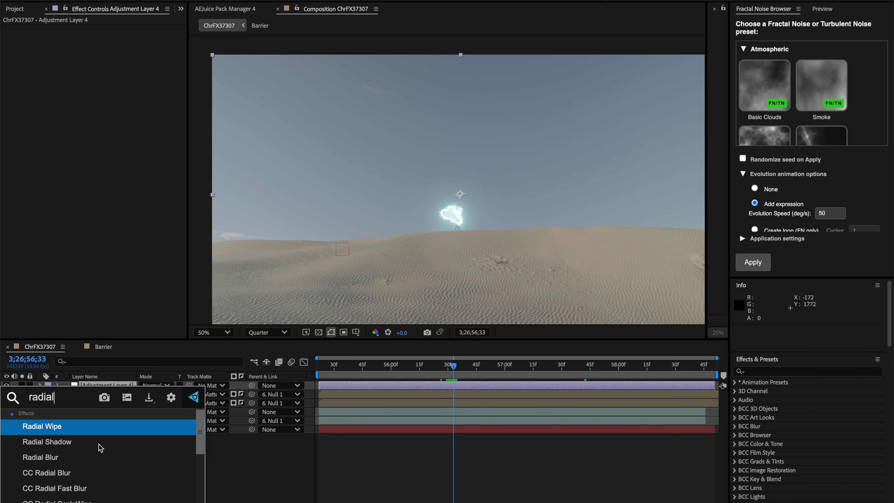
pyautogui.click(88, 457)
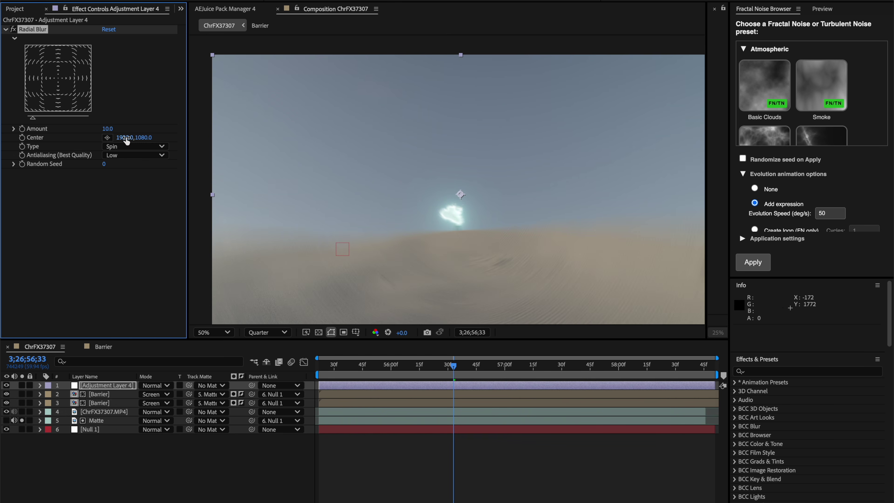
pyautogui.click(107, 138)
pyautogui.click(455, 216)
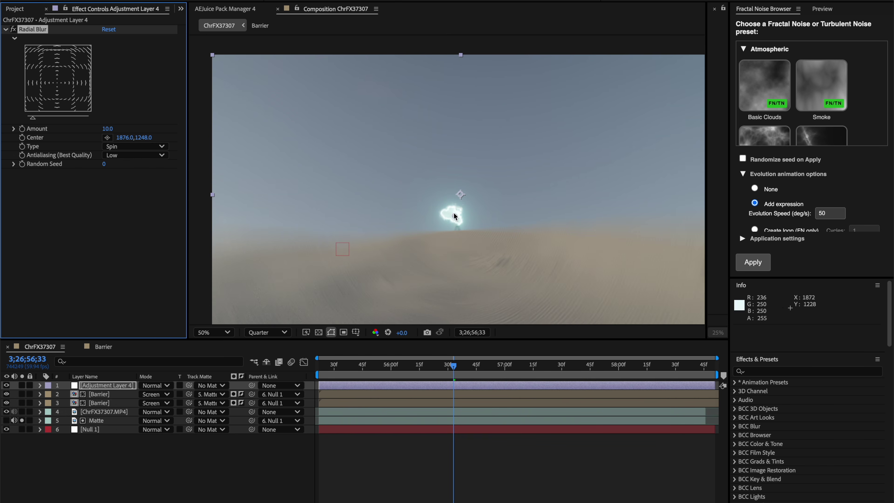
pyautogui.click(120, 146)
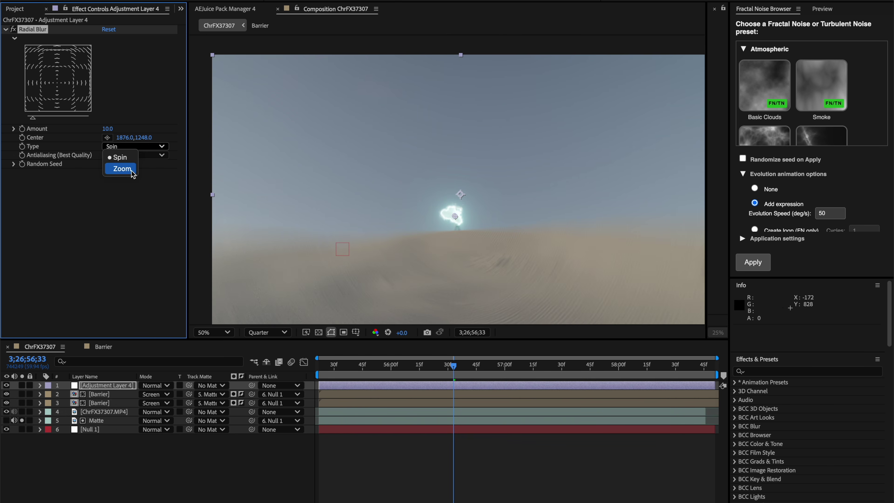
pyautogui.click(122, 169)
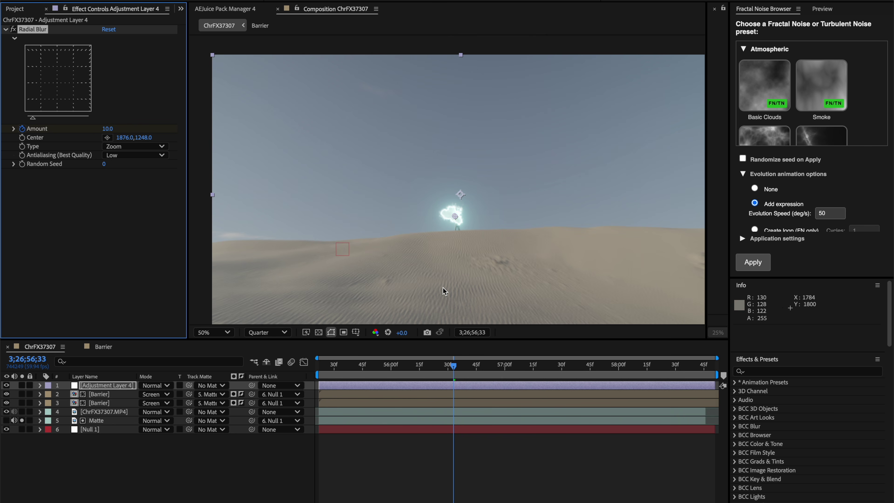
# Step: Animate Radial Blur's Amount from 0 at 3;26;56;26 to 10 at 3;26;56;33, and preview the blur
pyautogui.press('pageup')
pyautogui.press('pageup')
pyautogui.press('pageup')
pyautogui.press('pageup')
pyautogui.press('pageup')
pyautogui.press('pageup')
pyautogui.press('pageup')
pyautogui.press('pageup')
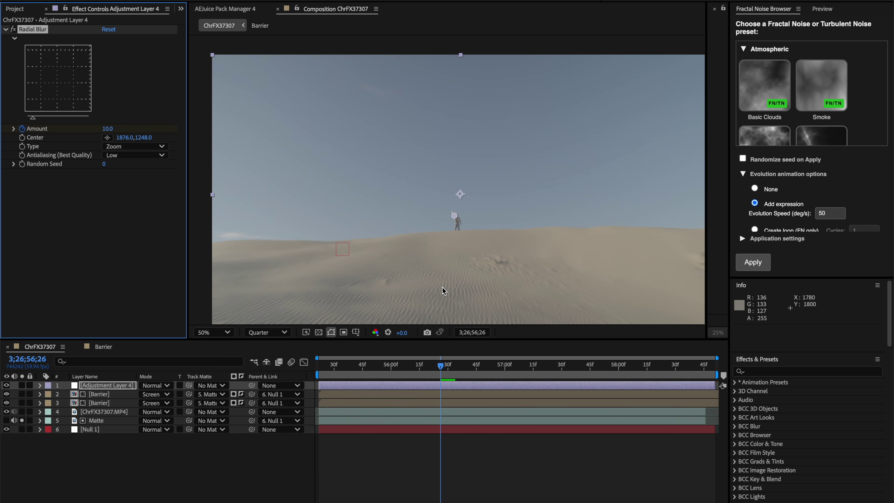
pyautogui.click(107, 128)
pyautogui.write('0')
pyautogui.press('Return')
pyautogui.press('space')
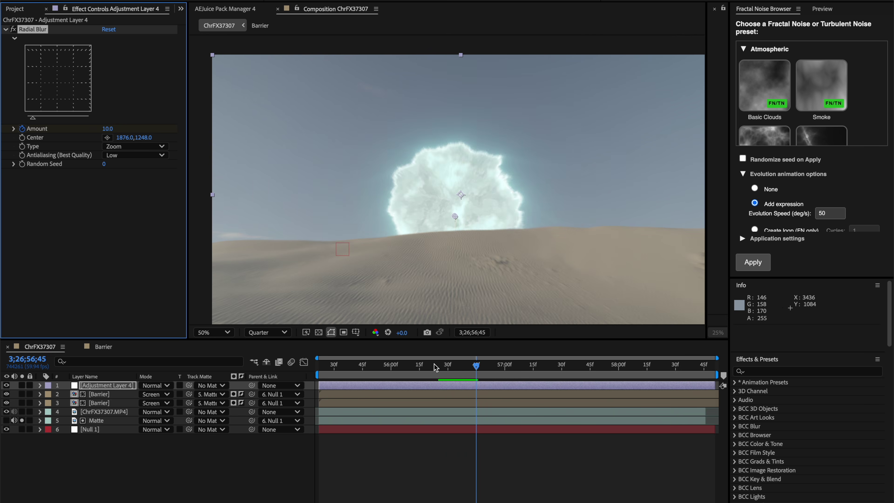
# Step: Keyframe Radial Blur's Amount at 3.3, trim the adjustment layer around its keyframes, and preview the burst
pyautogui.click(111, 130)
pyautogui.write('3.3')
pyautogui.press('Return')
pyautogui.moveTo(483, 375)
pyautogui.mouseDown()
pyautogui.moveTo(435, 380)
pyautogui.moveTo(478, 374)
pyautogui.mouseUp()
pyautogui.press('u')
pyautogui.hotkey('ctrl', 'shift', 'd')
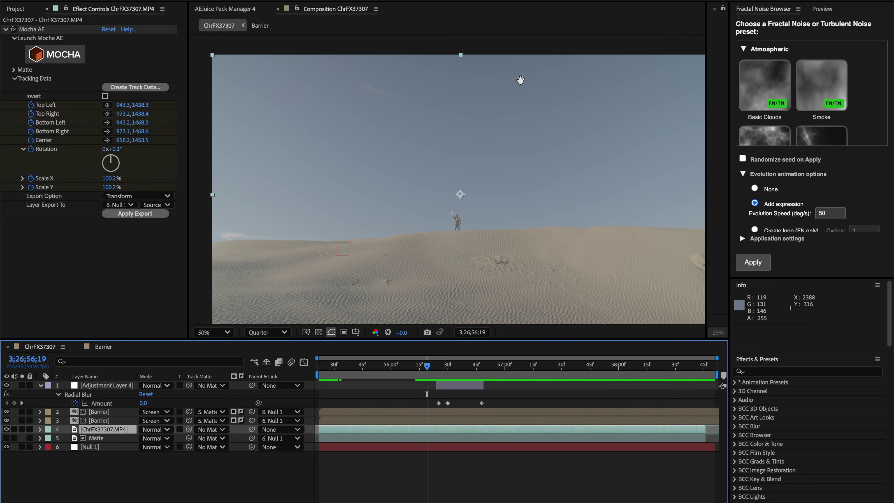
pyautogui.press('space')
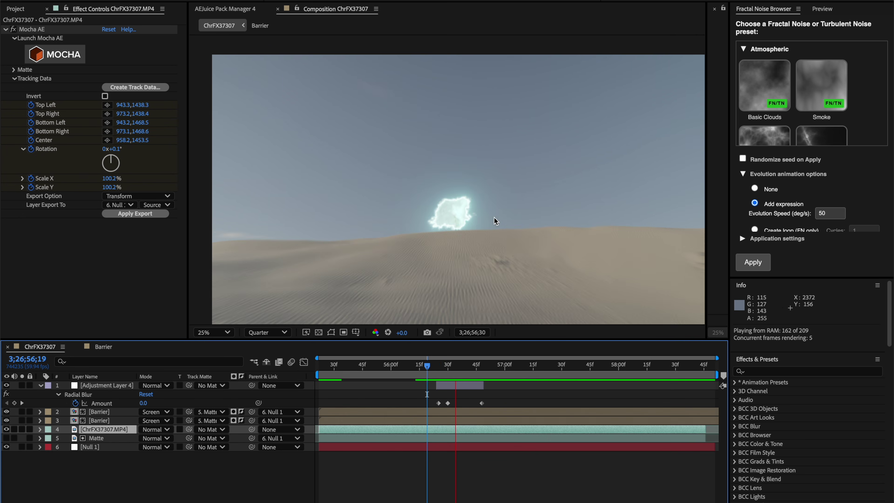
pyautogui.scroll(-2, 499, 270)
pyautogui.moveTo(439, 366); pyautogui.dragTo(488, 357)
# Step: Precompose all layers into Pre-comp 1 and go to 3;26;56;27, where the barrier starts
pyautogui.click(102, 420)
pyautogui.hotkey('ctrl', 'a')
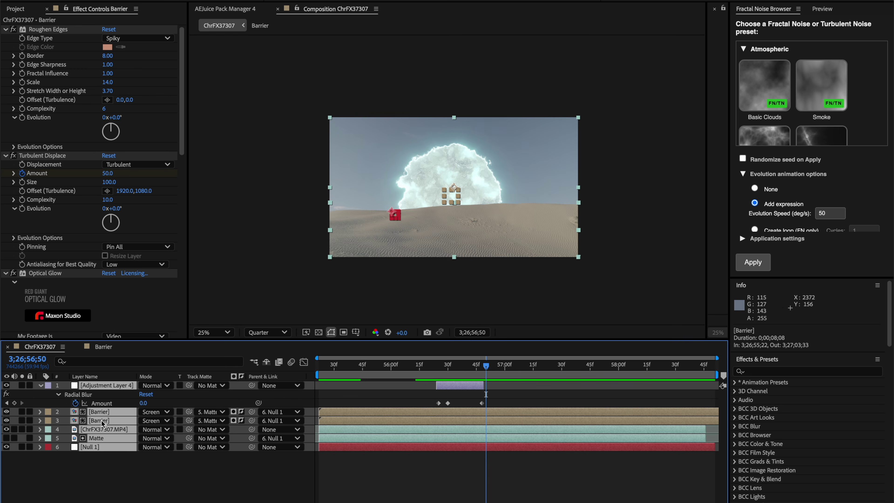
pyautogui.hotkey('ctrl', 'shift', 'c')
pyautogui.press('Return')
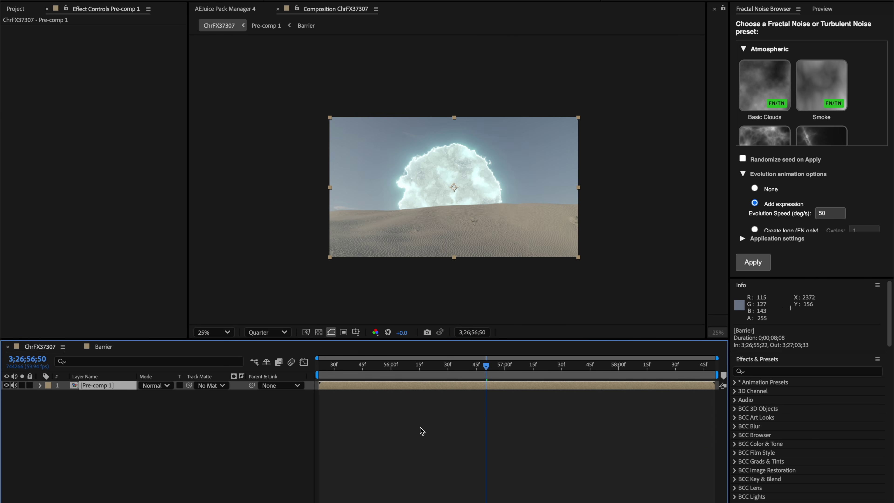
pyautogui.moveTo(488, 374); pyautogui.dragTo(442, 376)
pyautogui.click(123, 396)
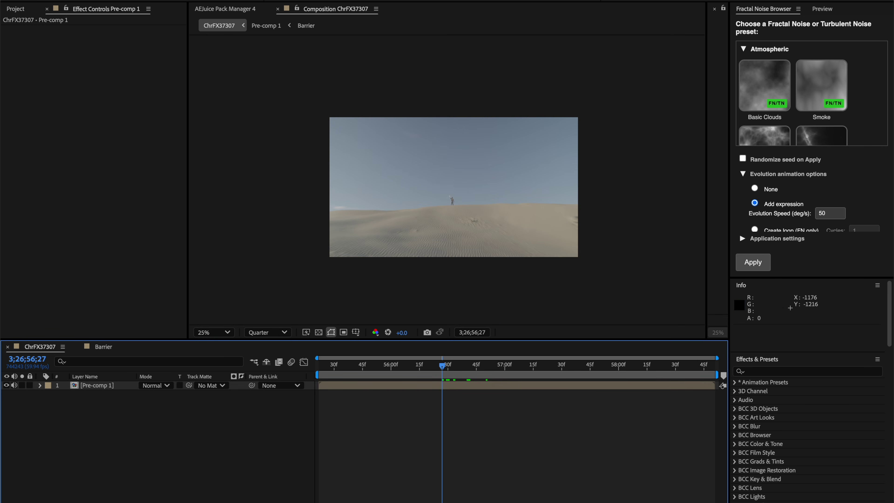
# Step: Open the productioncrate-camera-shake.jsx script and select the Jolt 3 preset in Jolt mode
pyautogui.click(339, 0)
pyautogui.write('shake')
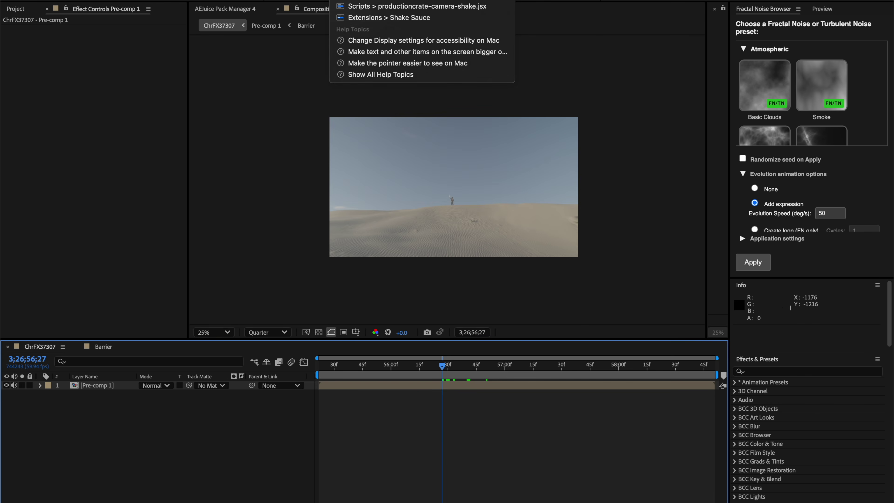
pyautogui.click(369, 9)
pyautogui.click(407, 200)
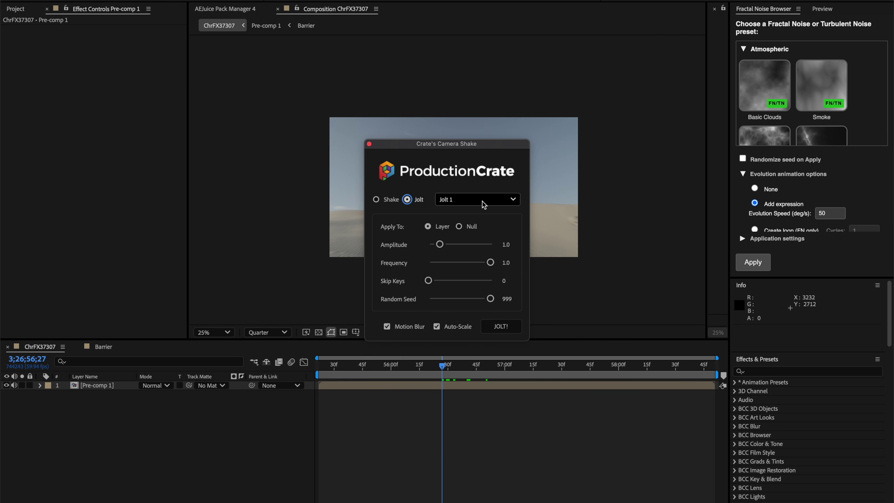
pyautogui.click(476, 199)
pyautogui.click(472, 232)
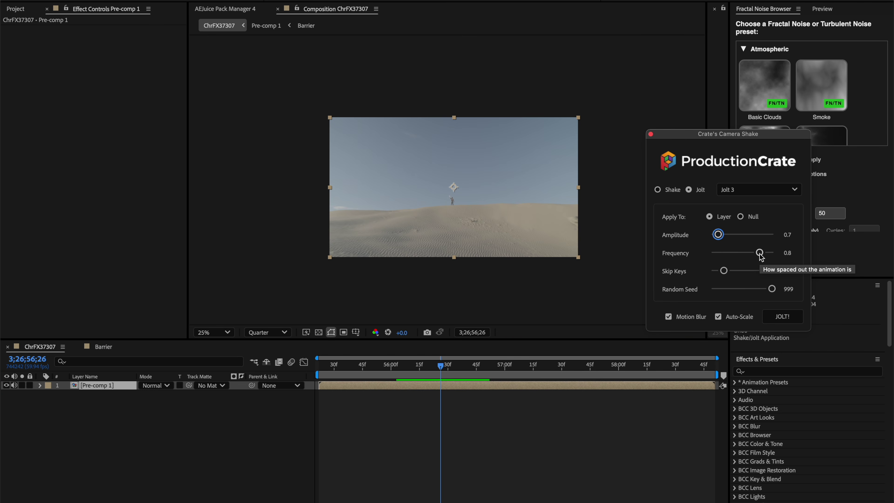
# Step: Apply the jolt to the Pre-comp 1 layer at 3;26;56;26 with Amplitude 0.7, Frequency 0.9 and Skip Keys 3
pyautogui.moveTo(759, 254); pyautogui.dragTo(733, 270)
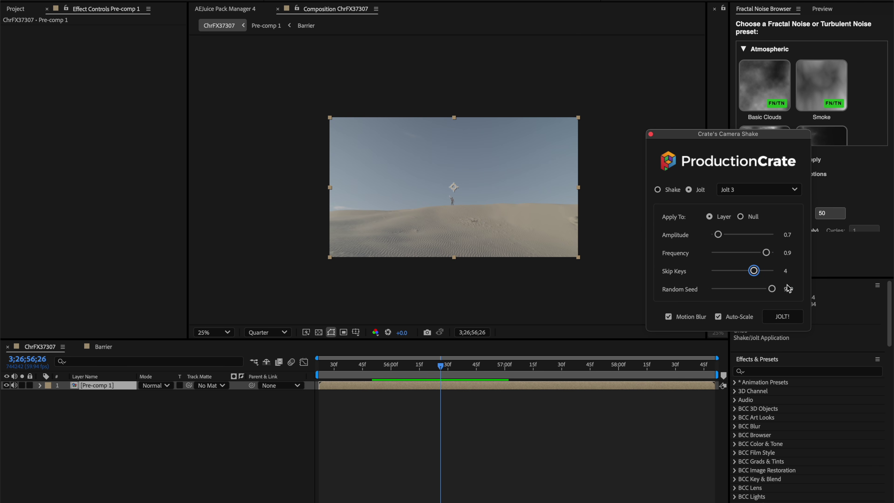
pyautogui.moveTo(748, 271); pyautogui.dragTo(748, 271)
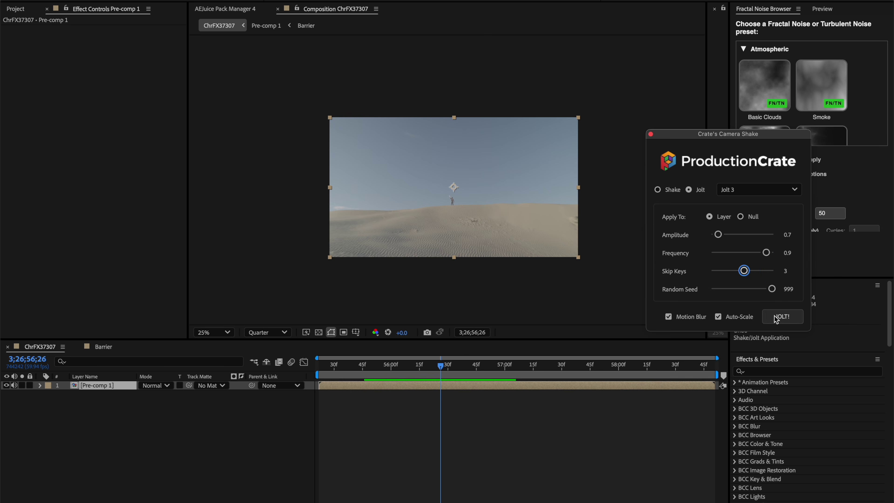
pyautogui.click(782, 316)
# Step: Preview the camera jolt from 3;26;56;16 and examine the expanding barrier up to about 3;26;57;01
pyautogui.click(421, 365)
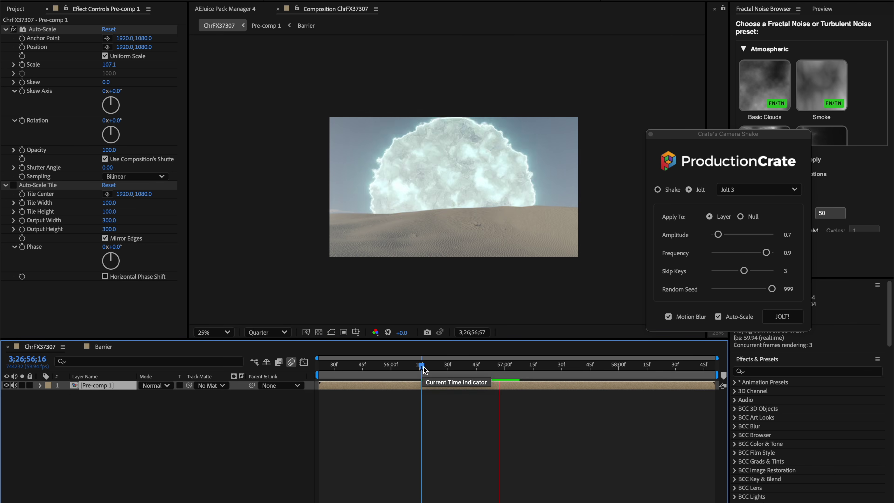
pyautogui.click(426, 367)
pyautogui.moveTo(426, 370); pyautogui.dragTo(544, 364)
pyautogui.press('space')
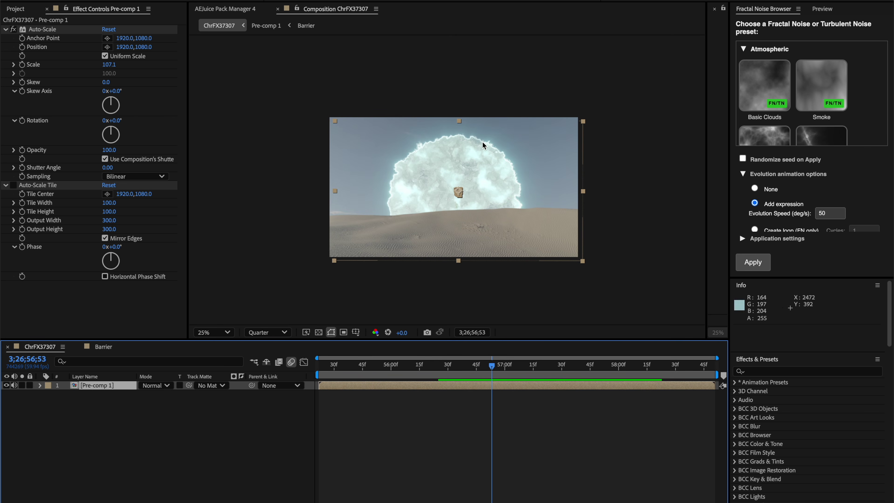
pyautogui.moveTo(492, 367)
pyautogui.mouseDown()
pyautogui.moveTo(464, 367)
pyautogui.moveTo(506, 370)
pyautogui.mouseUp()
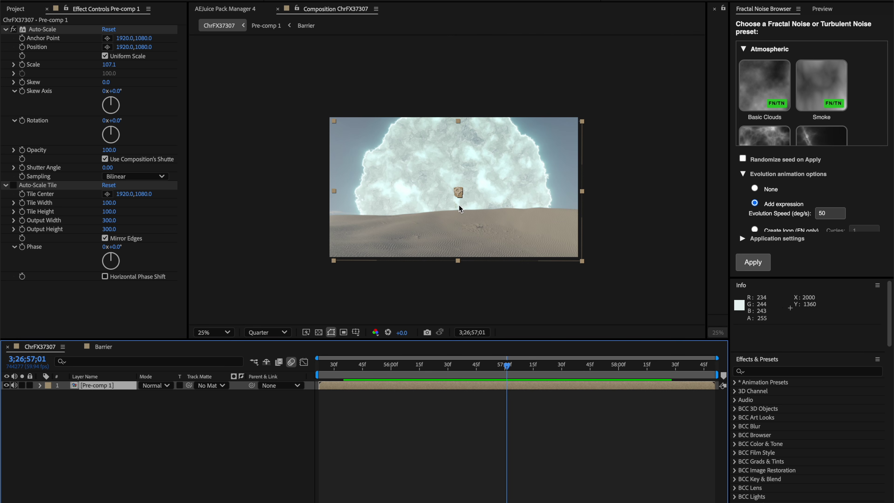
pyautogui.moveTo(506, 367)
pyautogui.mouseDown()
pyautogui.moveTo(472, 376)
pyautogui.moveTo(499, 373)
pyautogui.mouseUp()
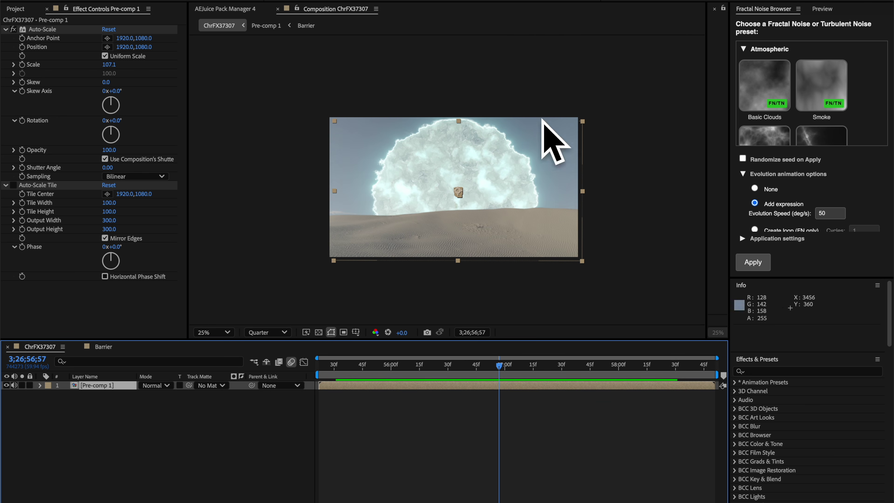